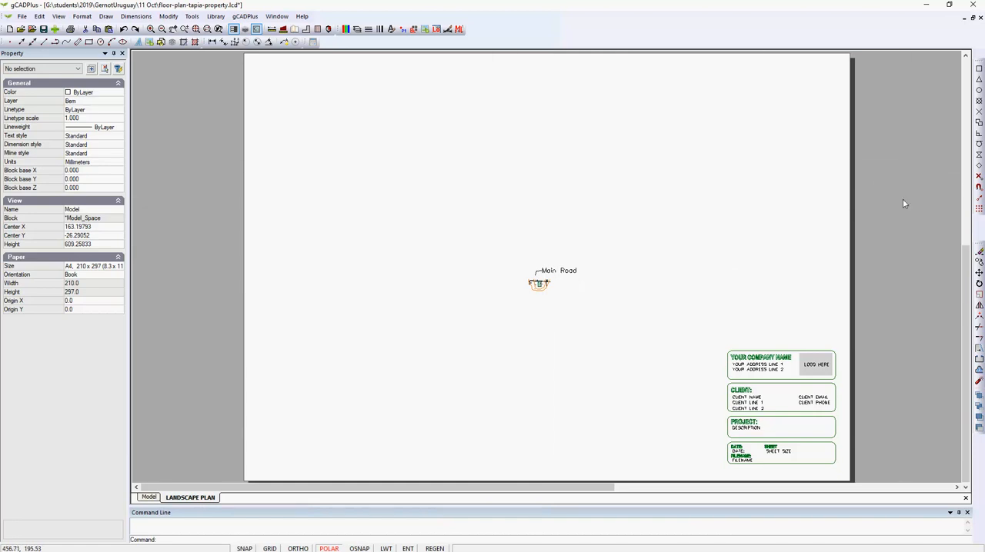
Select the landscape plan layout's viewport and inspect its view scale
left_click_drag(902, 198, 808, 137)
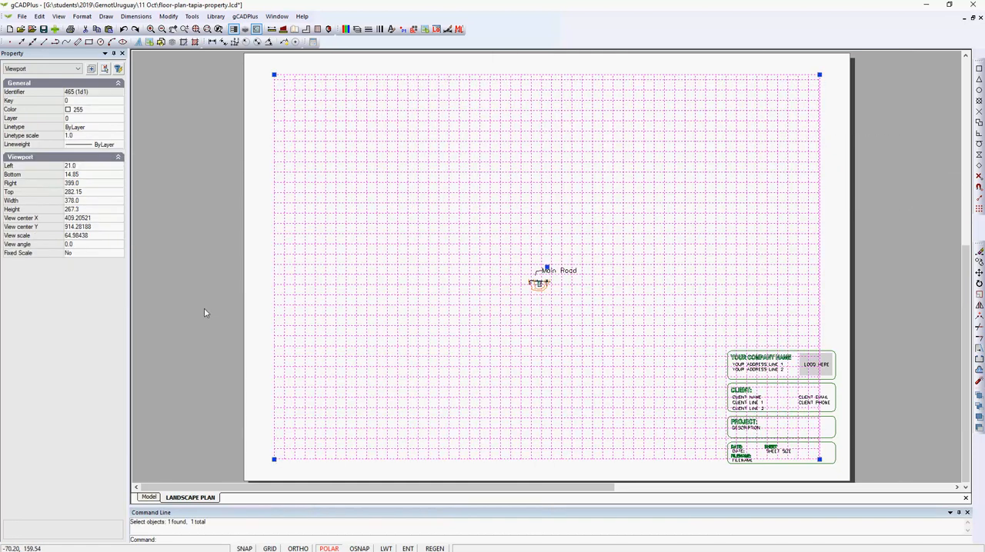
left_click(70, 235)
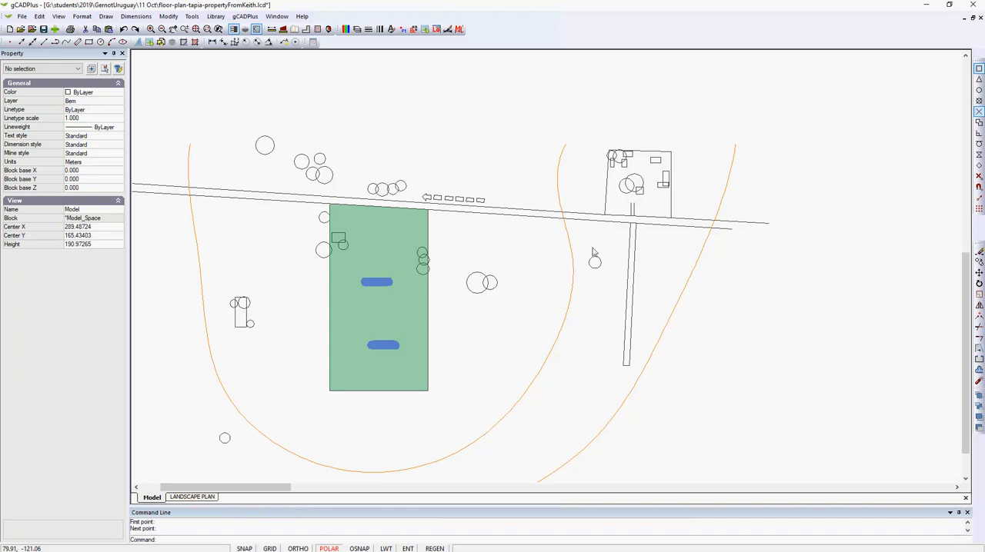
Measure the width of the main road just east of the green property
scroll(494, 246, "up", 1)
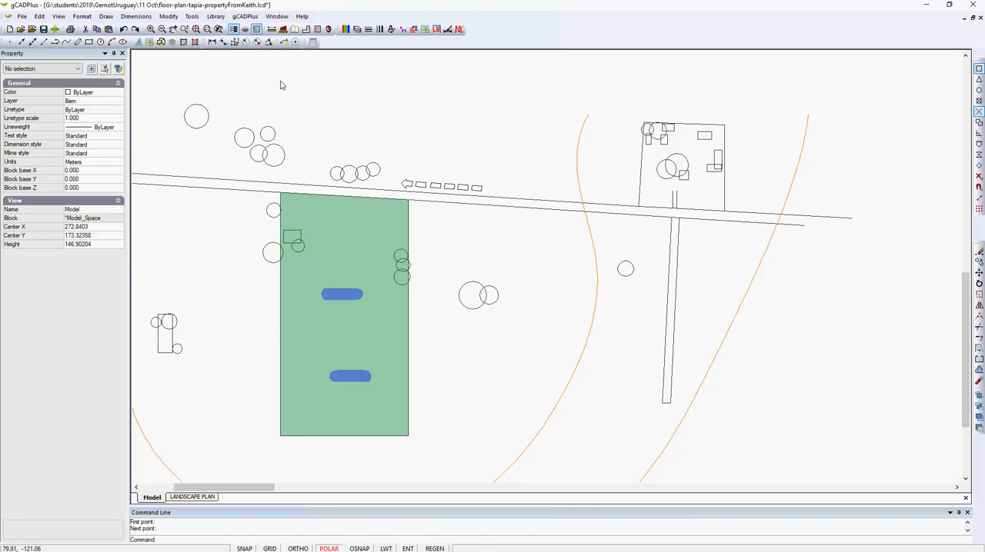
left_click(271, 29)
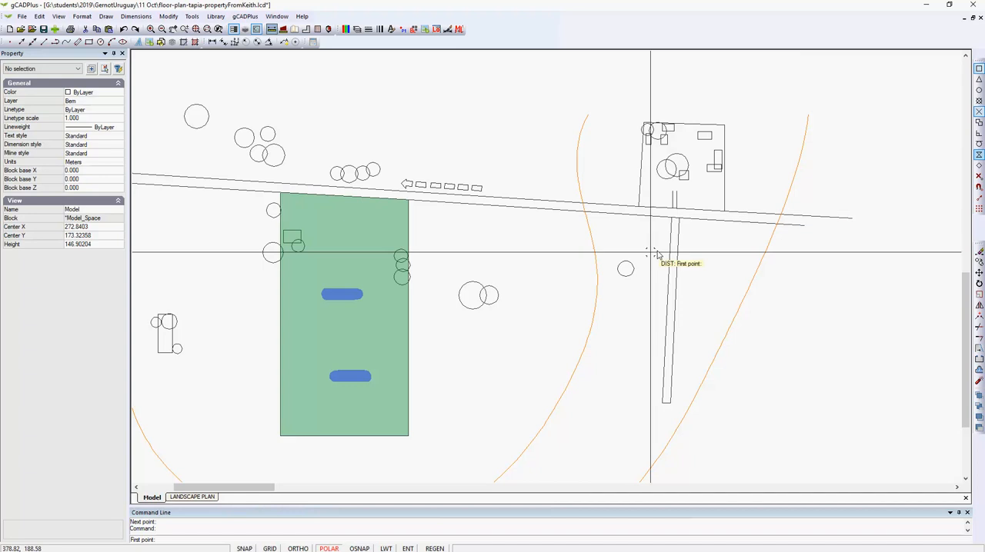
left_click(515, 204)
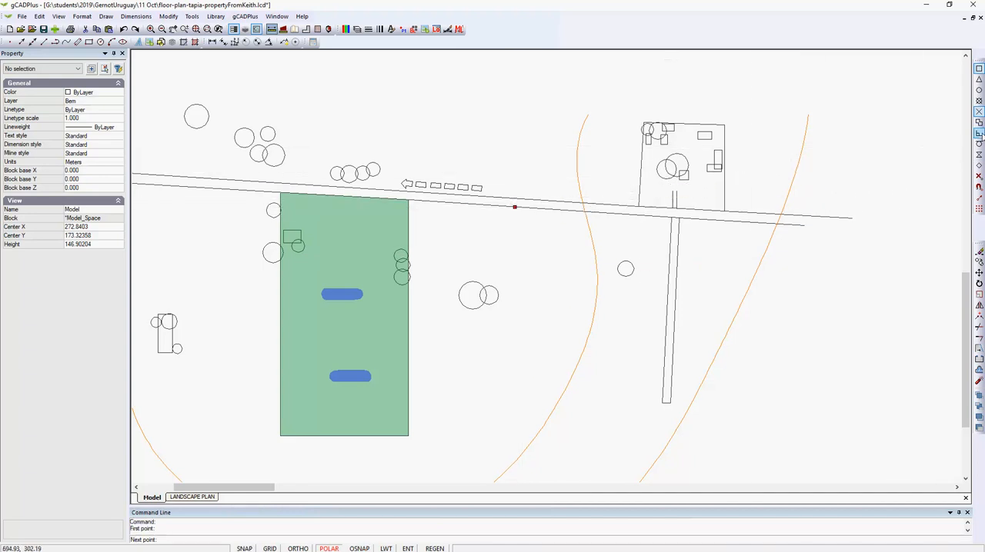
scroll(513, 205, "up", 4)
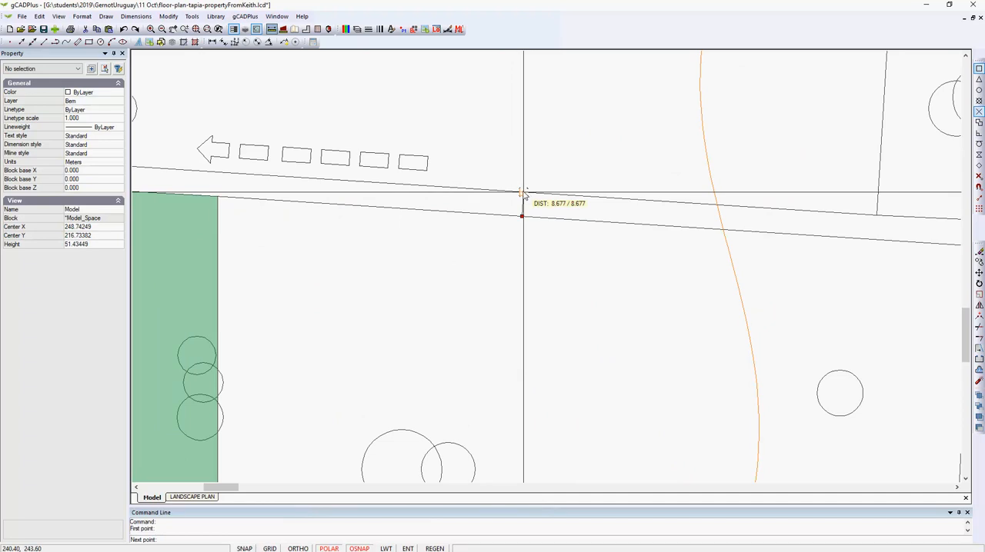
left_click(523, 193)
scroll(525, 196, "down", 7)
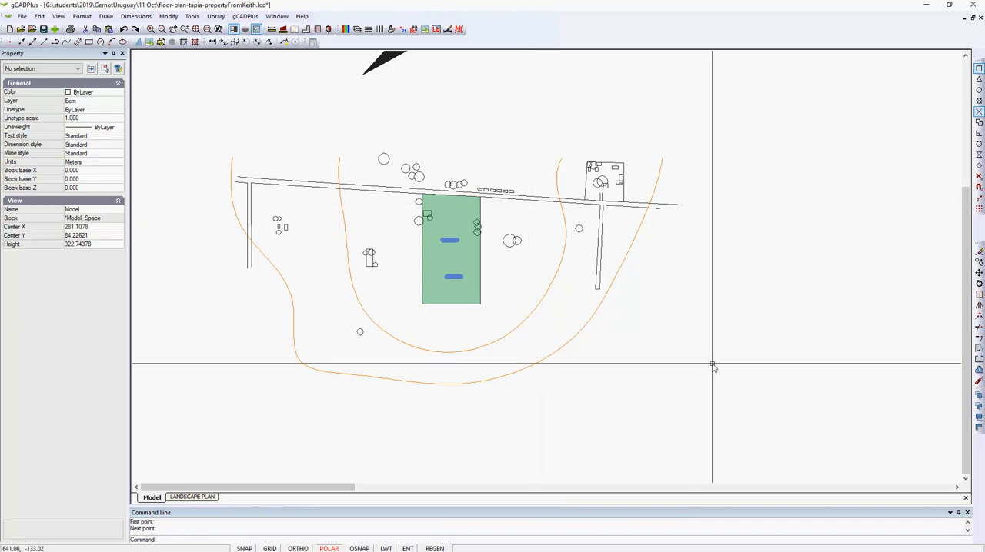
left_click(781, 413)
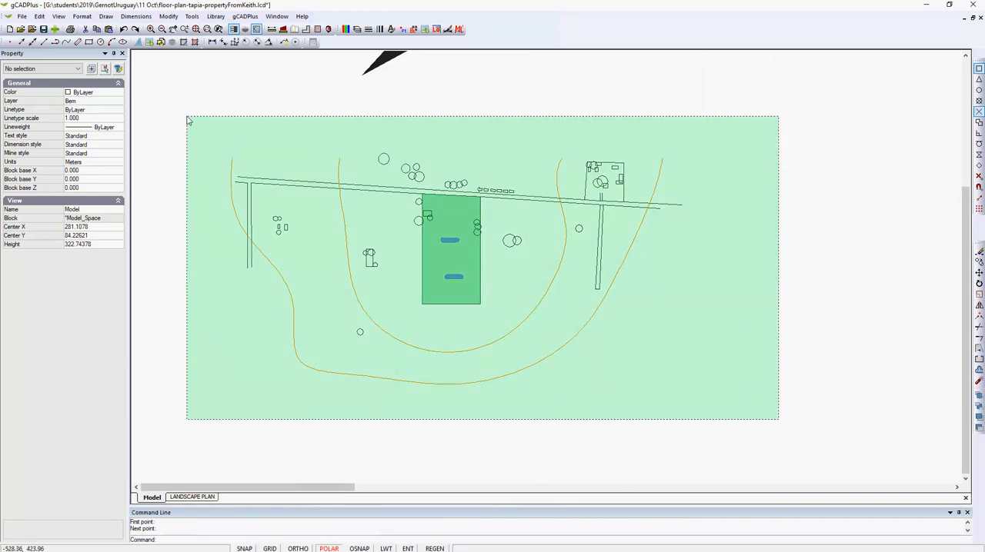
left_click(187, 117)
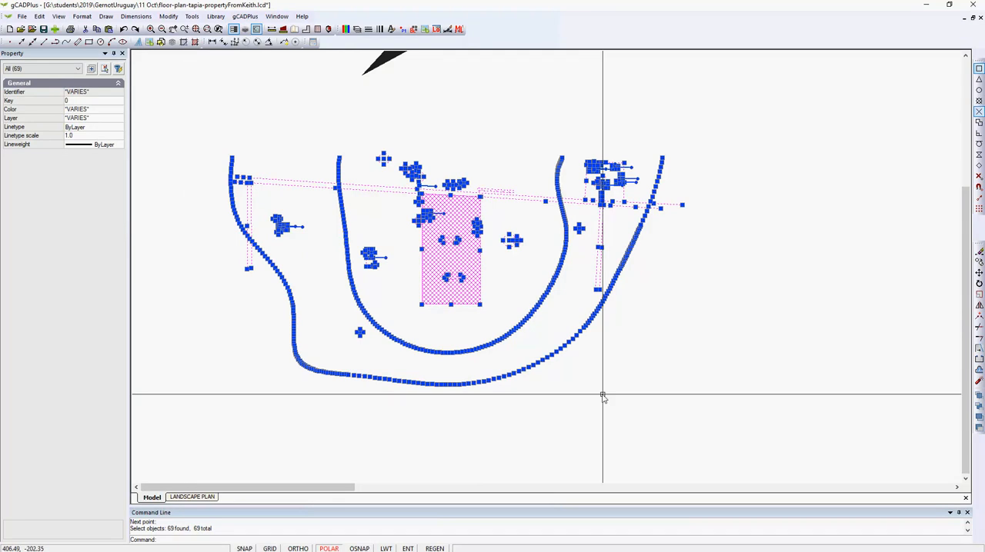
key("Escape")
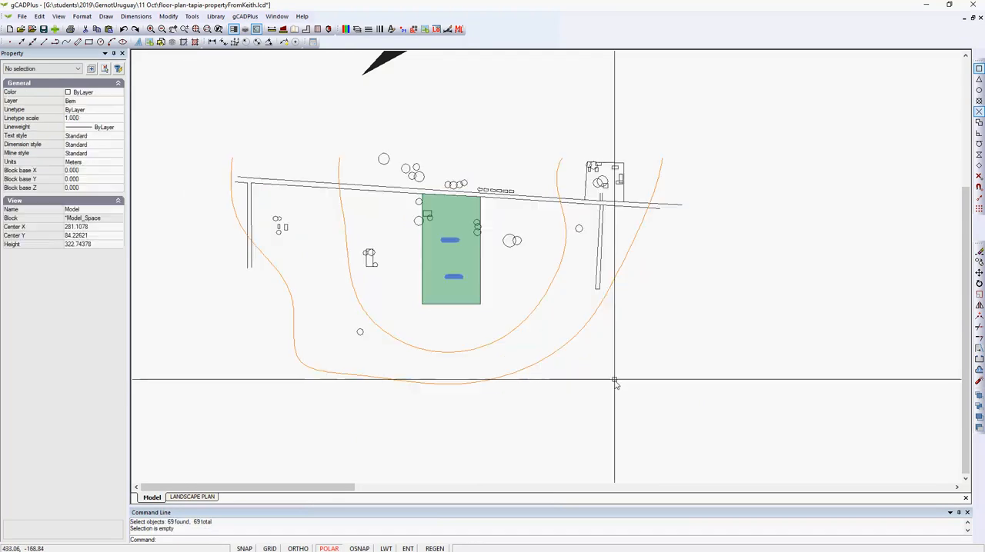
left_click(573, 341)
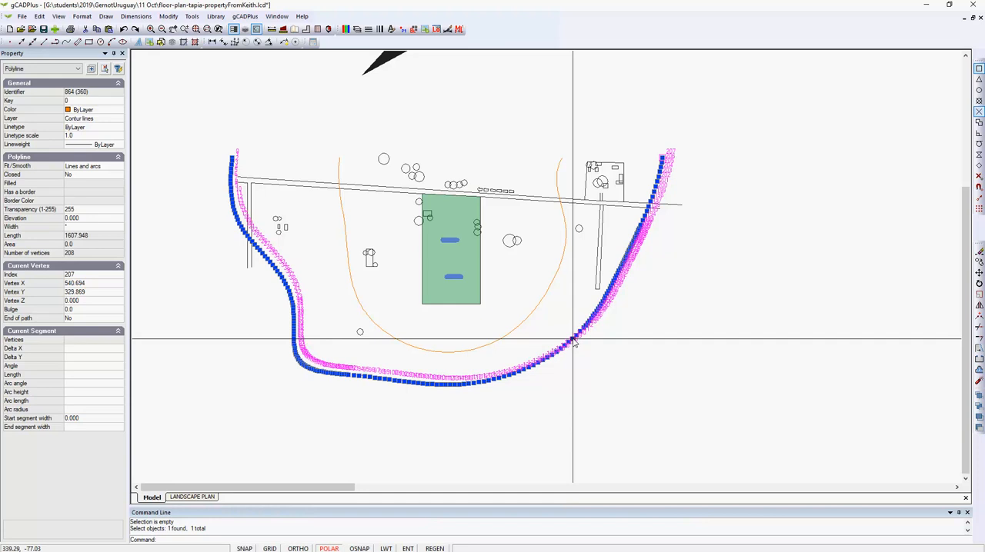
key("Escape")
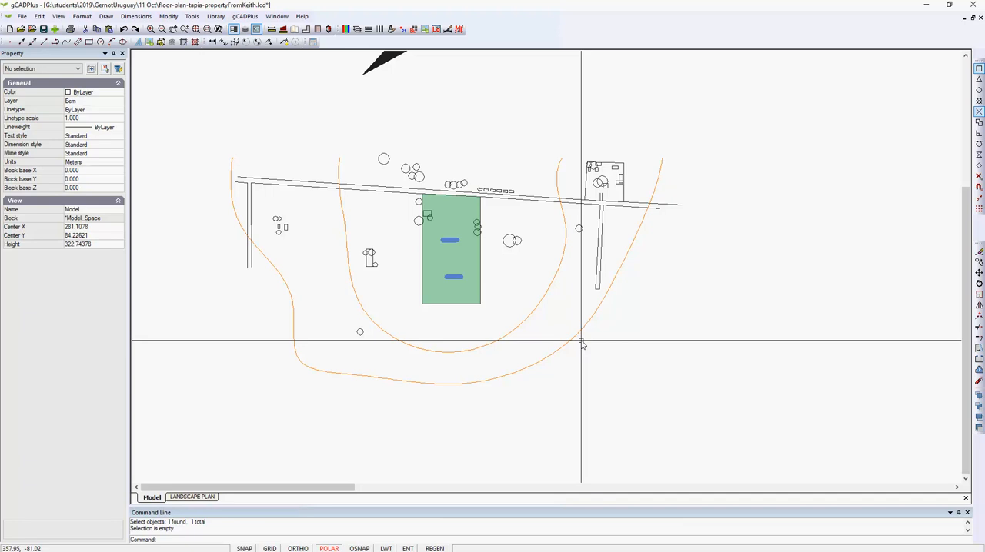
left_click(554, 353)
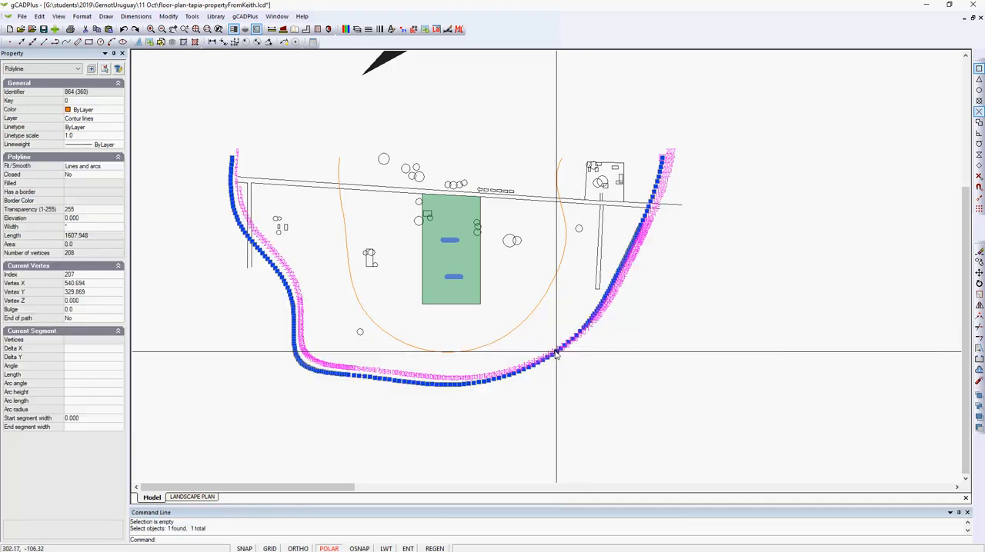
key("Escape")
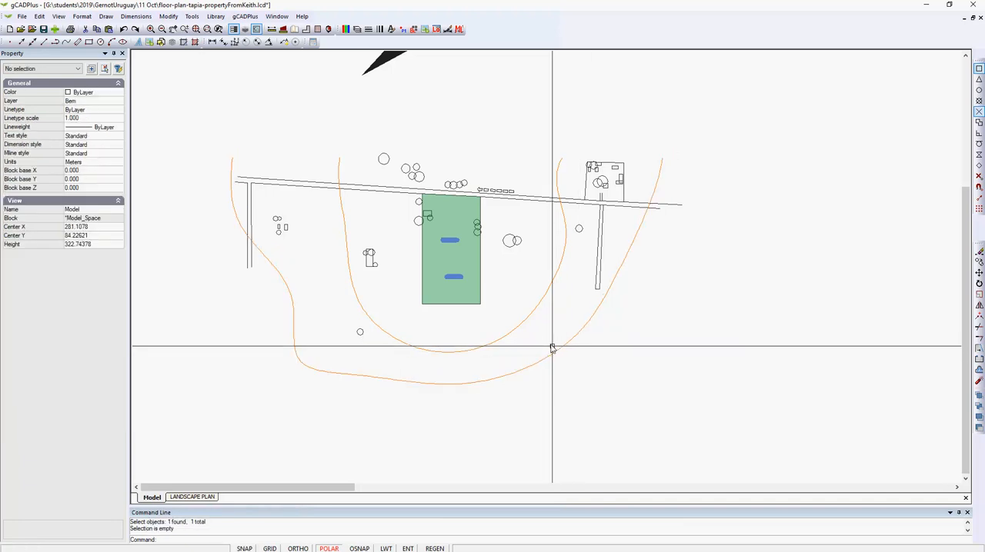
Scale the whole site plan by a factor of 1000 about the green property's lower-left corner and clear the selection
left_click(764, 418)
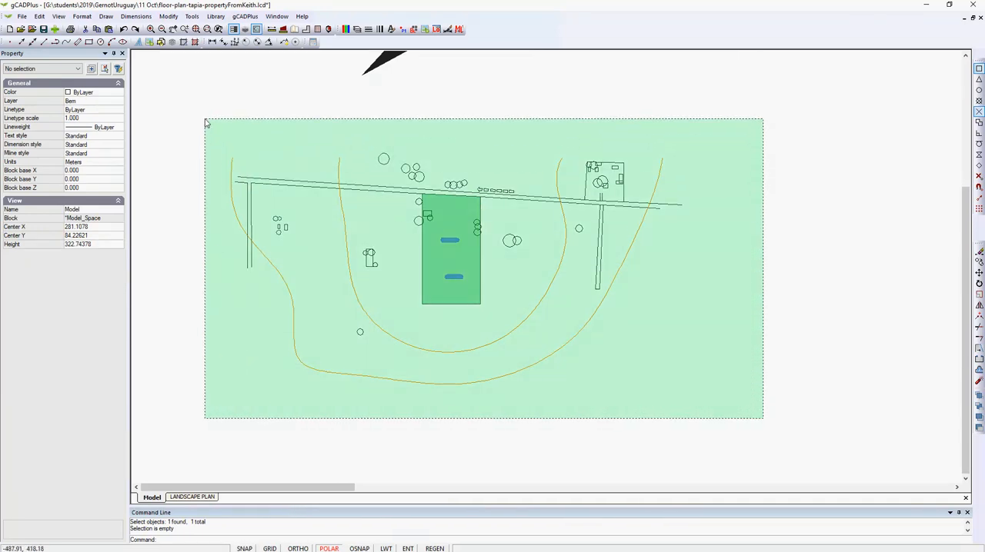
left_click(204, 121)
right_click(217, 104)
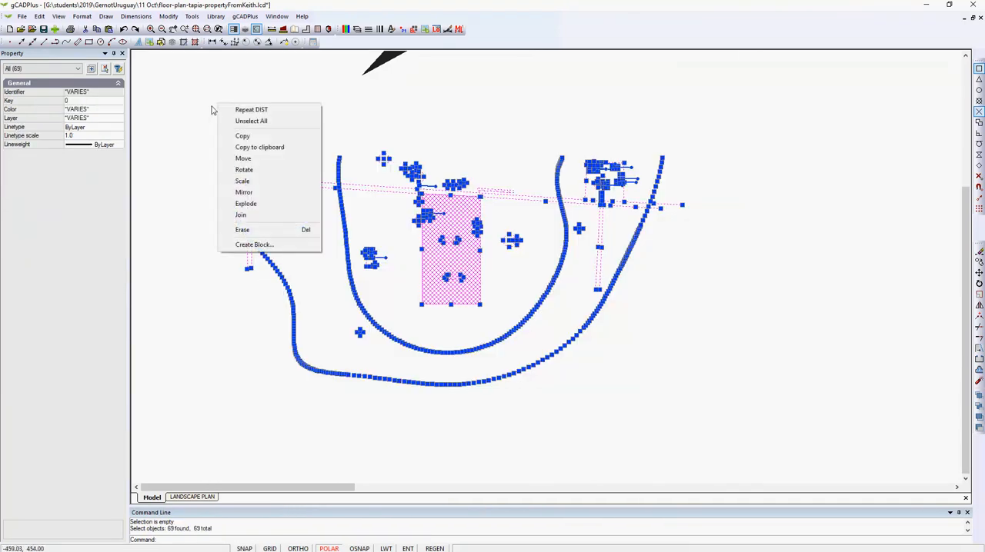
left_click(240, 181)
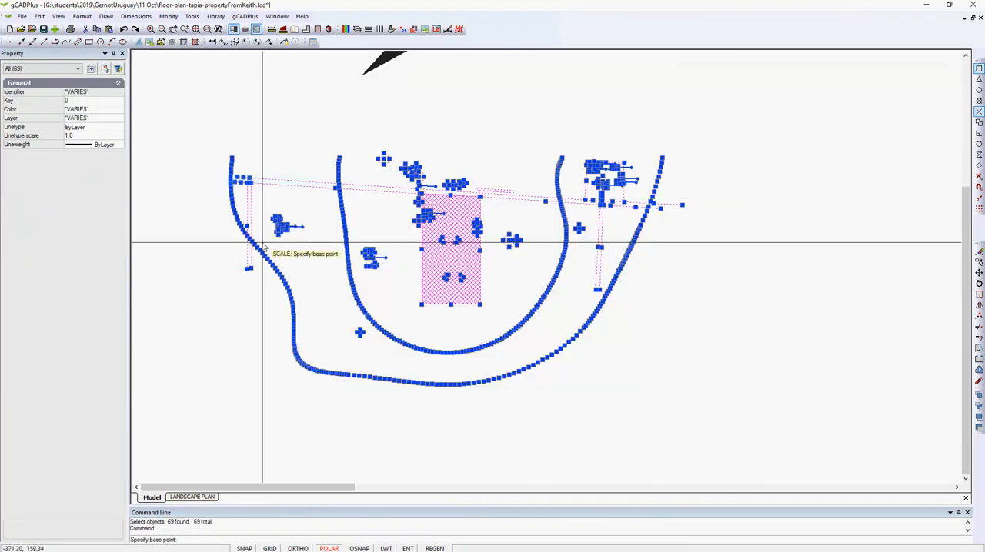
left_click(421, 305)
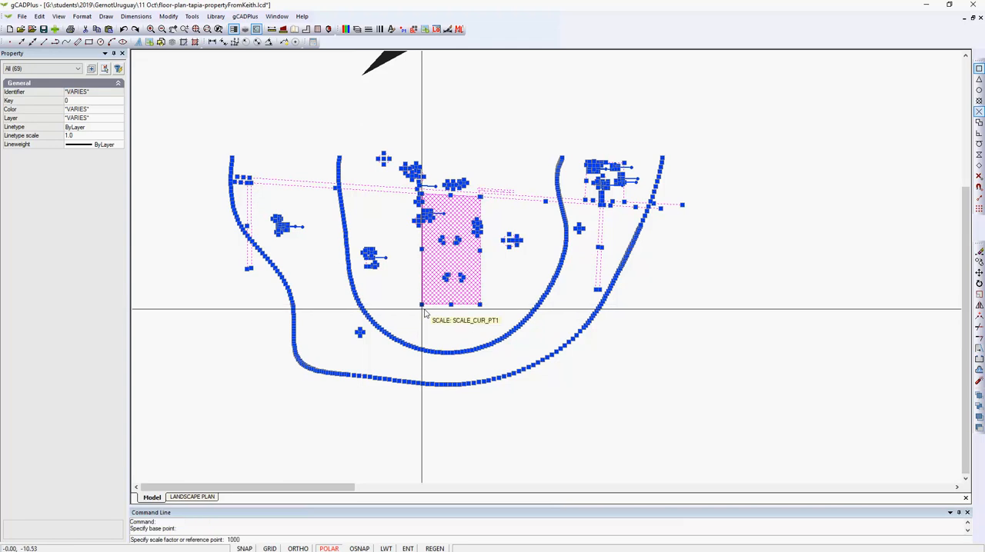
type("1000")
key("Return")
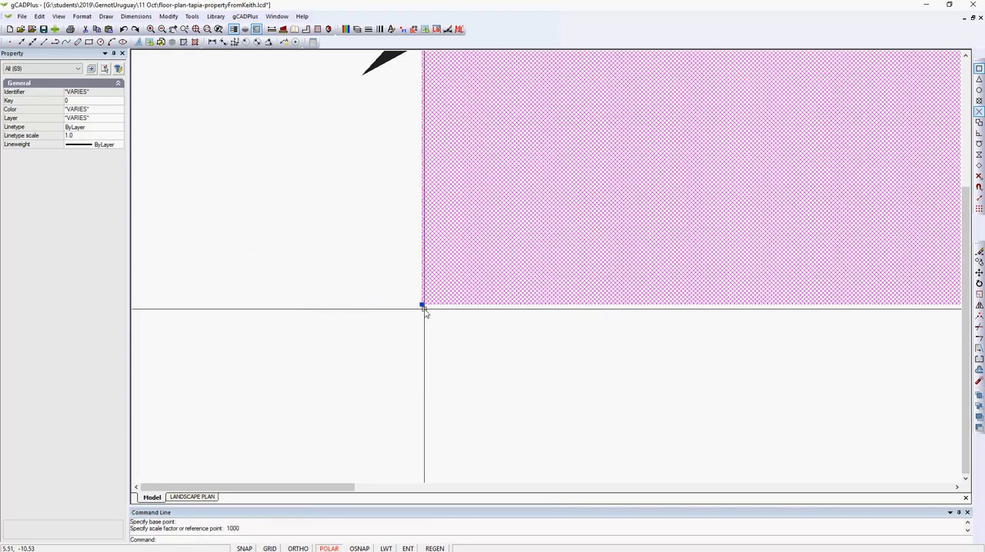
right_click(288, 366)
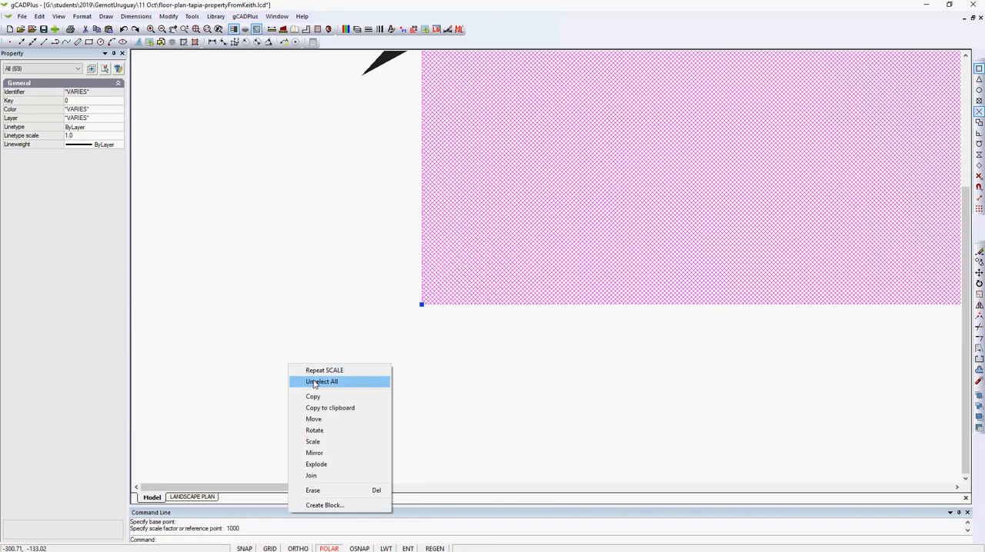
left_click(317, 382)
Measure the width of the main road on the enlarged site plan
right_click(315, 347)
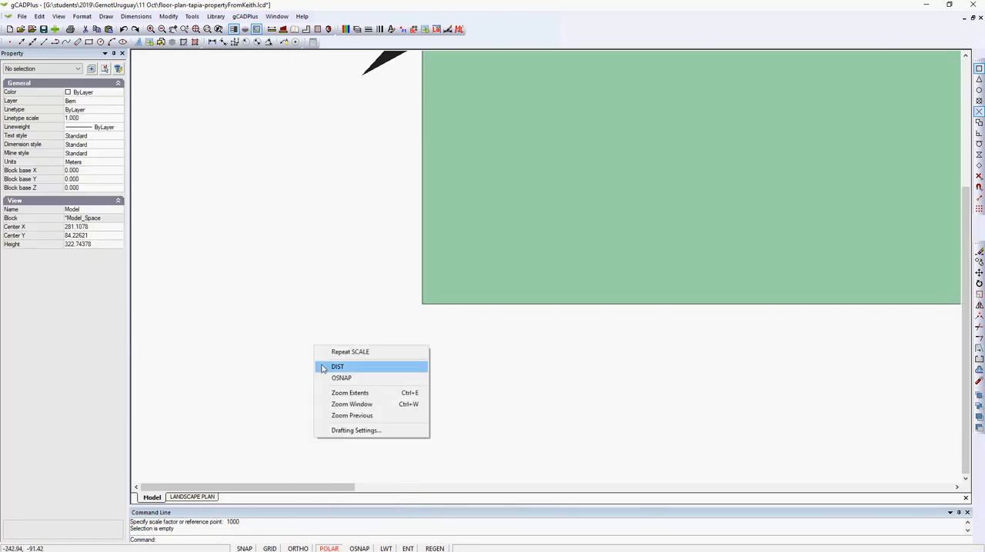
left_click(347, 396)
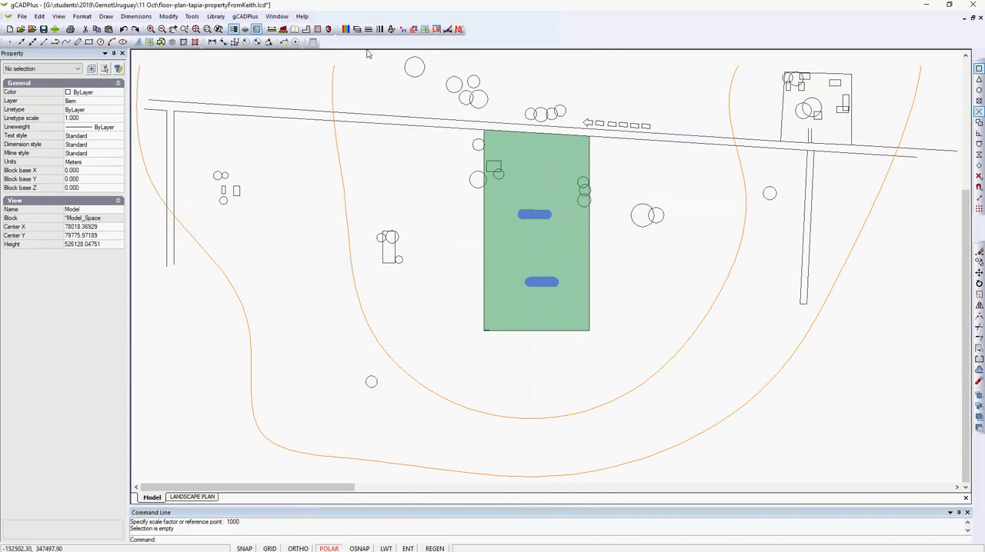
left_click(272, 30)
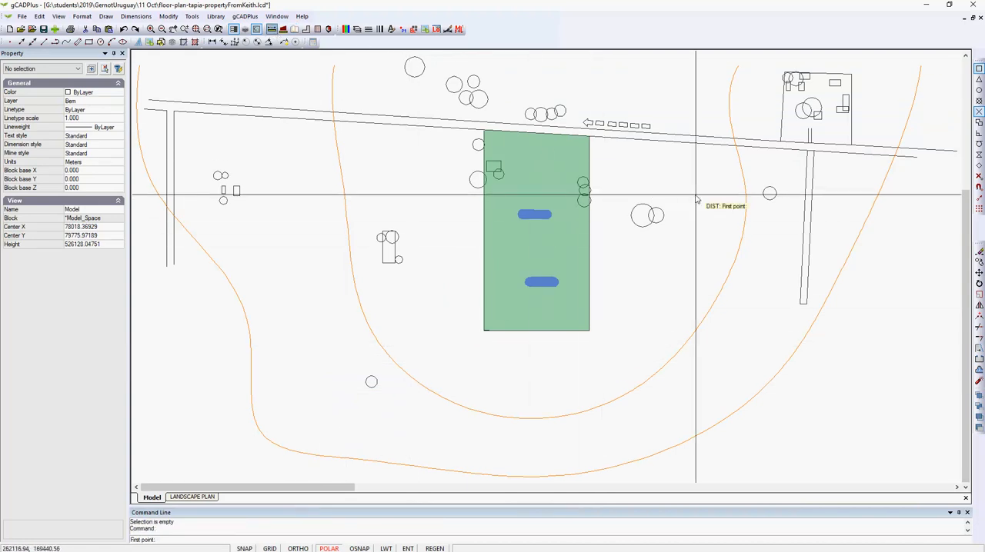
left_click(707, 142)
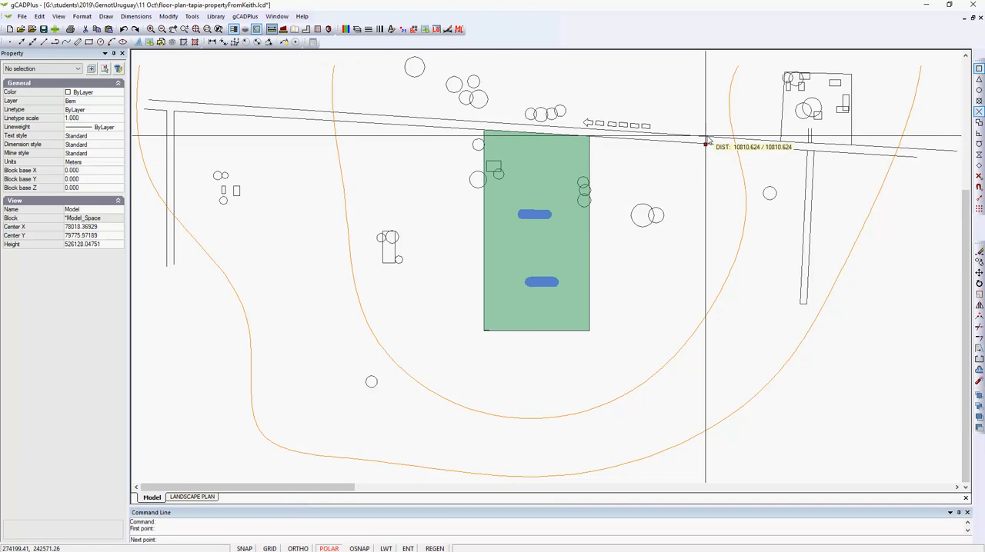
left_click(708, 145)
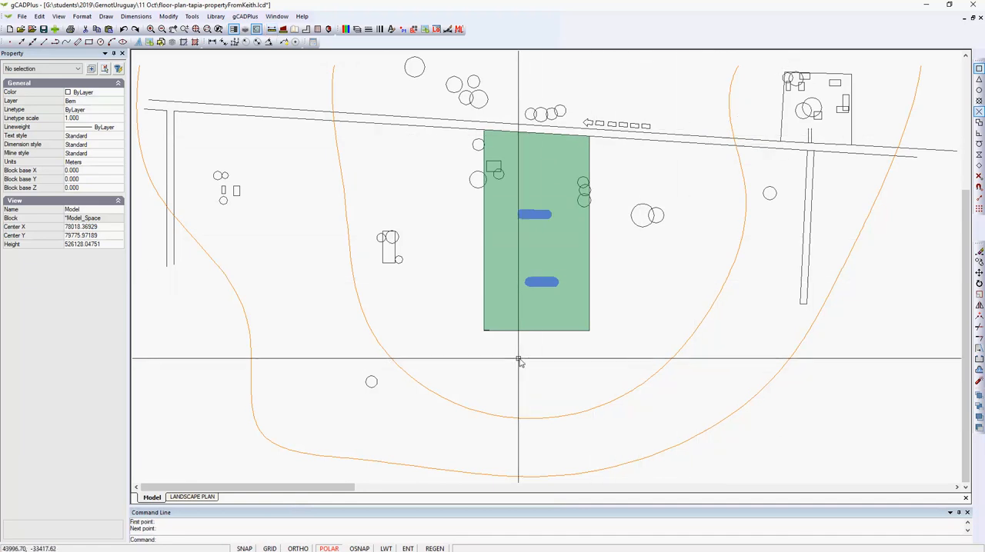
Examine the leader labelled "Main Road to San Jacinto, not paved" at the green property's lower-left corner and its properties
scroll(512, 356, "up", 1)
scroll(511, 356, "up", 3)
scroll(457, 308, "up", 6)
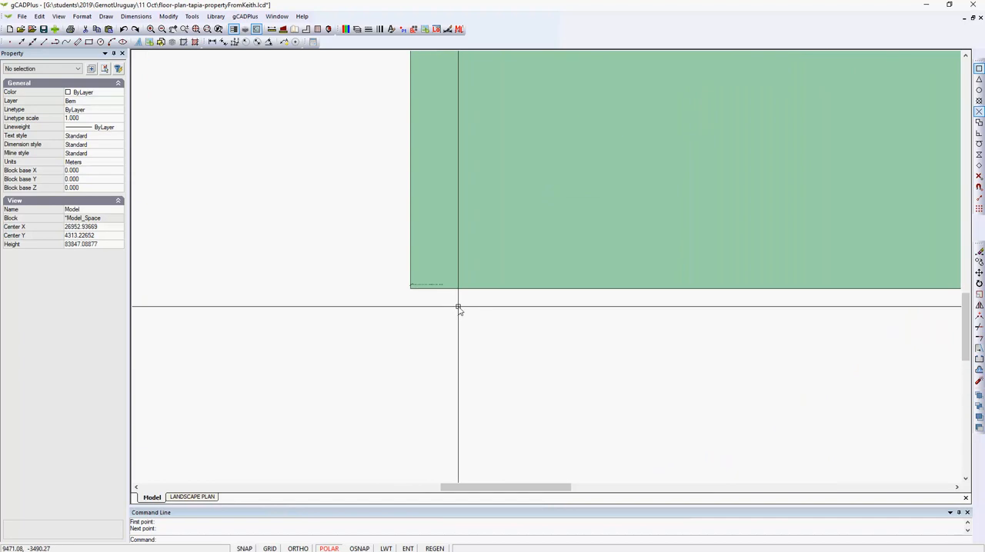
scroll(455, 310, "up", 1)
scroll(330, 244, "up", 3)
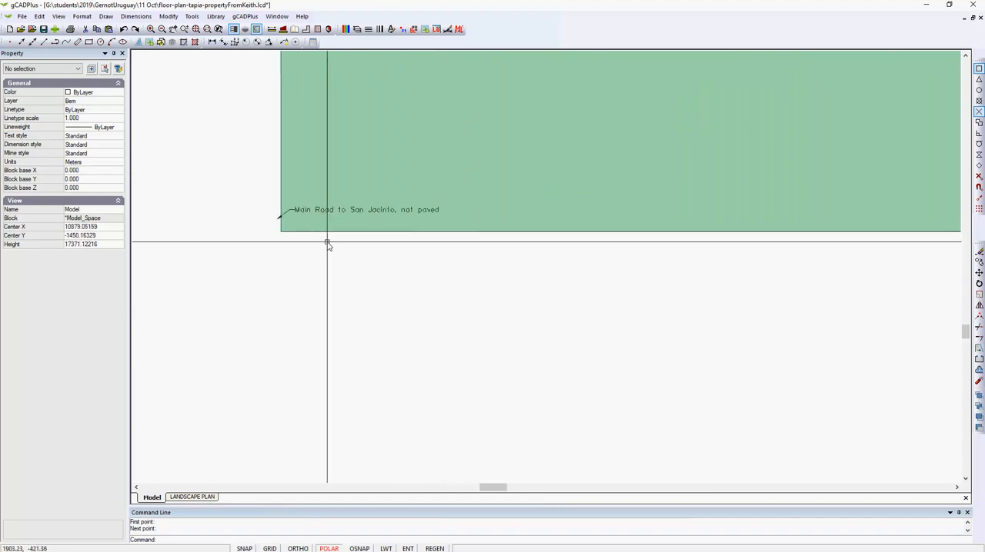
scroll(329, 244, "down", 4)
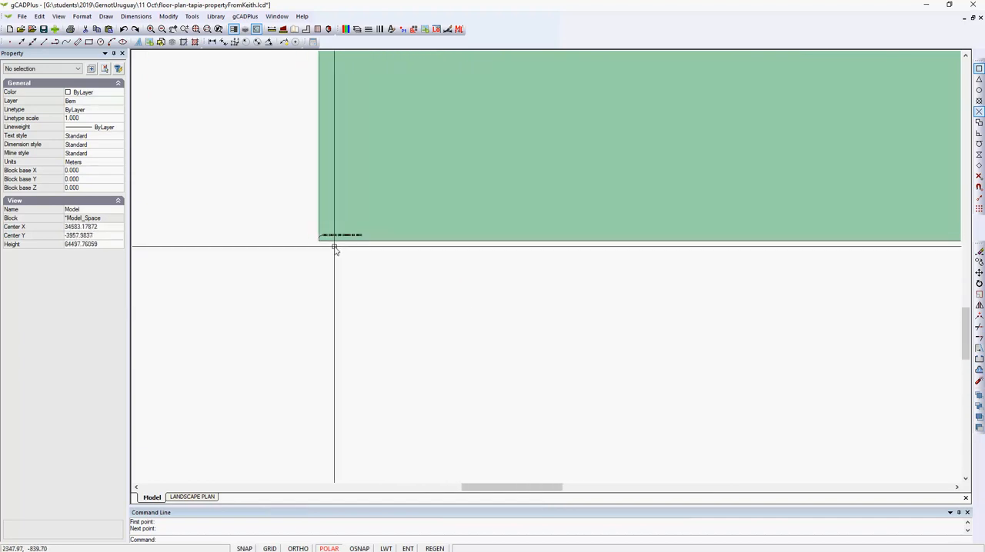
scroll(333, 247, "up", 3)
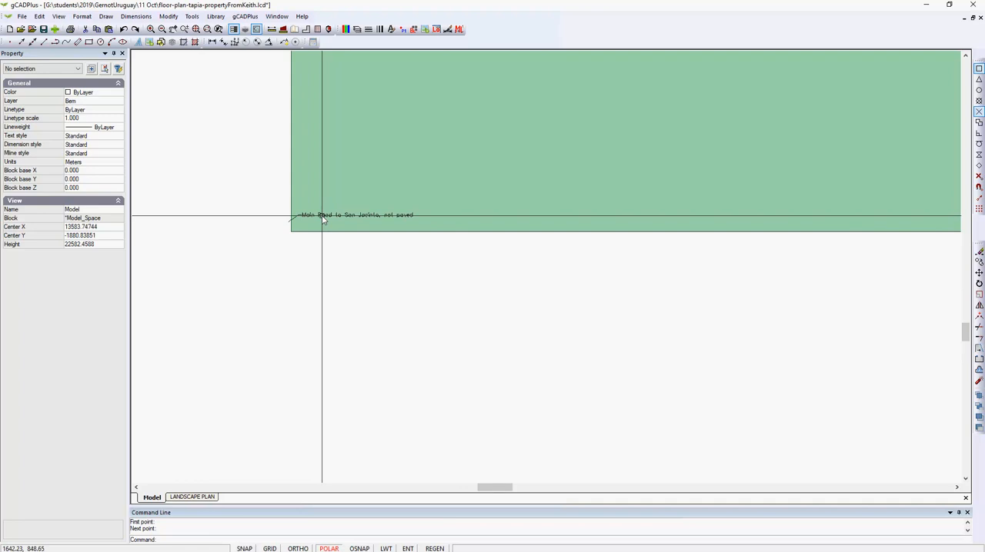
left_click(323, 216)
scroll(376, 310, "down", 10)
scroll(376, 310, "down", 3)
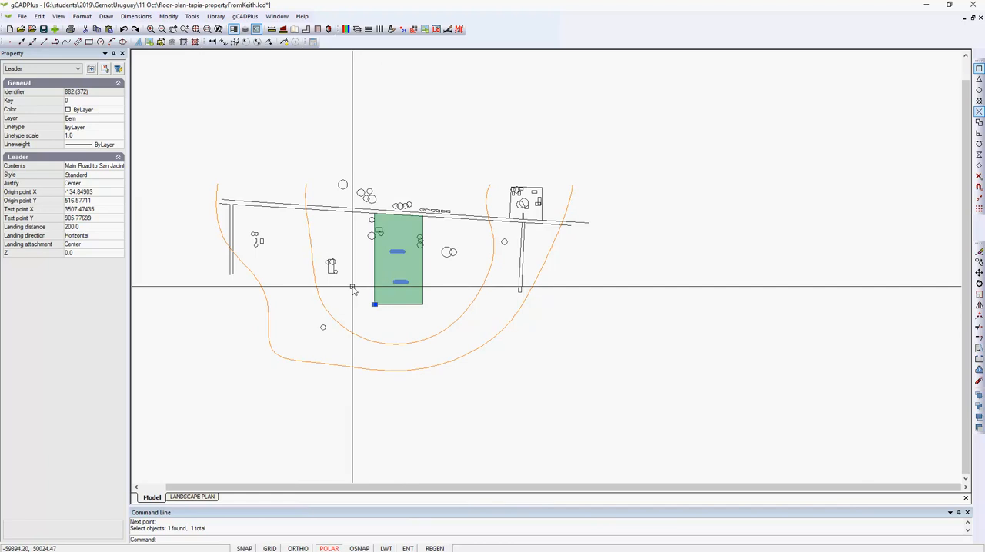
key("Escape")
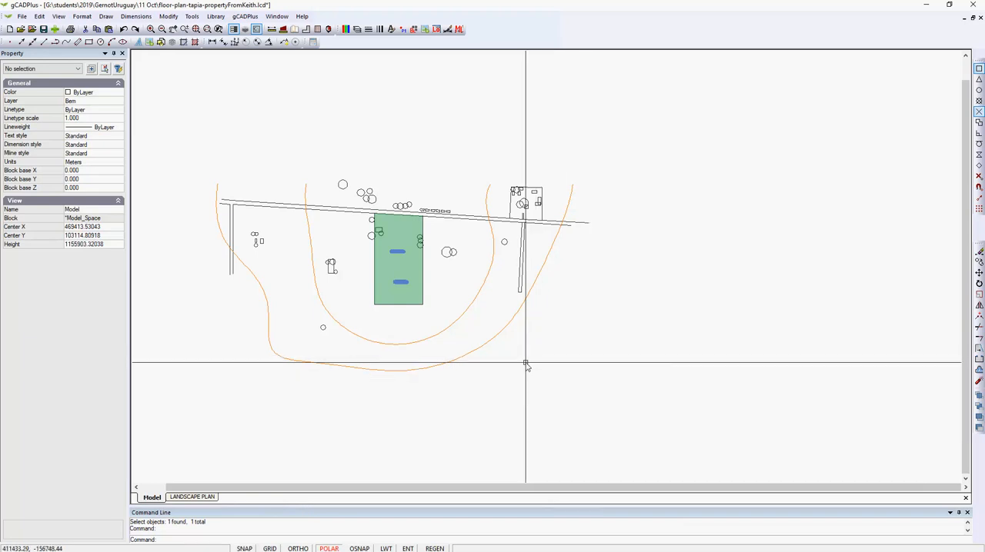
Measure the distance from the green property's lower-left corner to a point inside it, near the lower blue shape
scroll(406, 255, "up", 5)
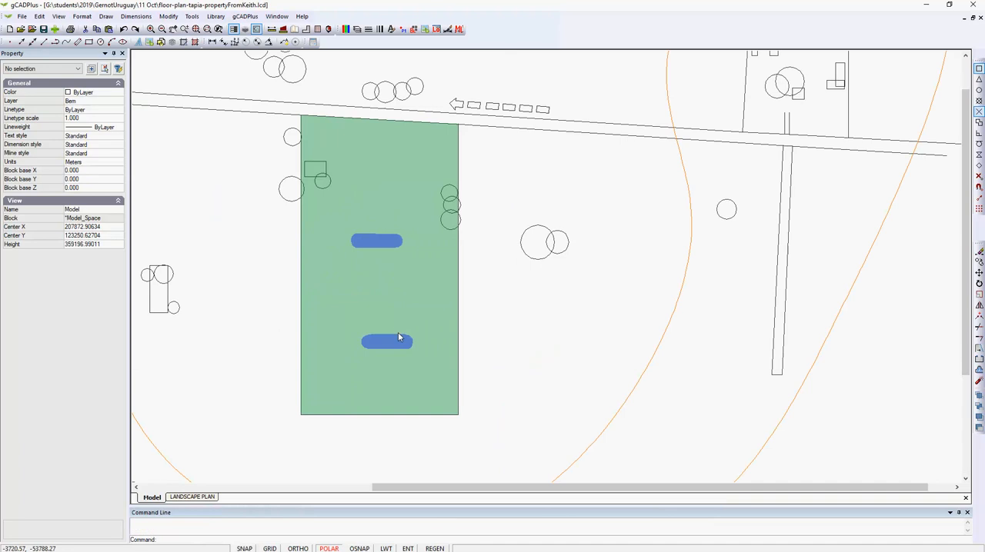
left_click(271, 30)
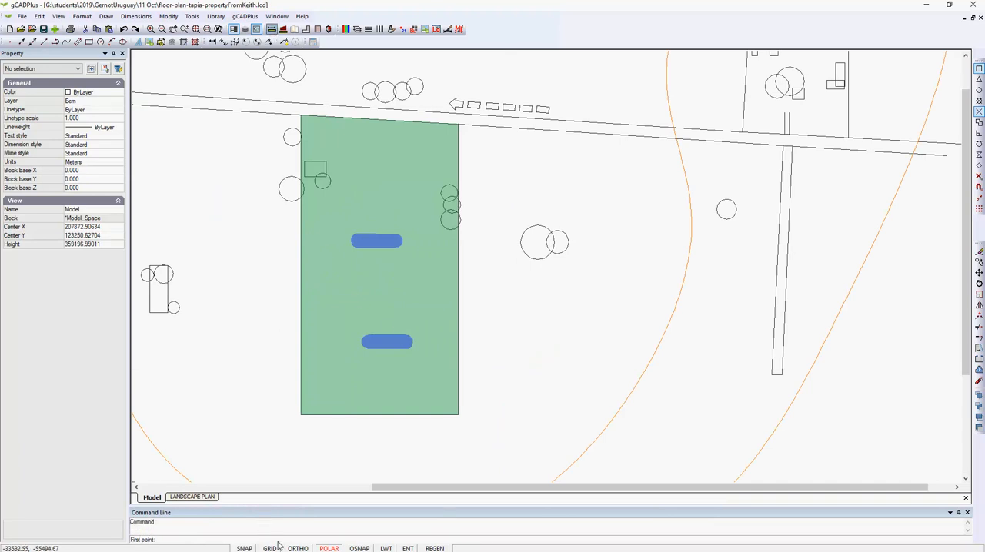
left_click(301, 416)
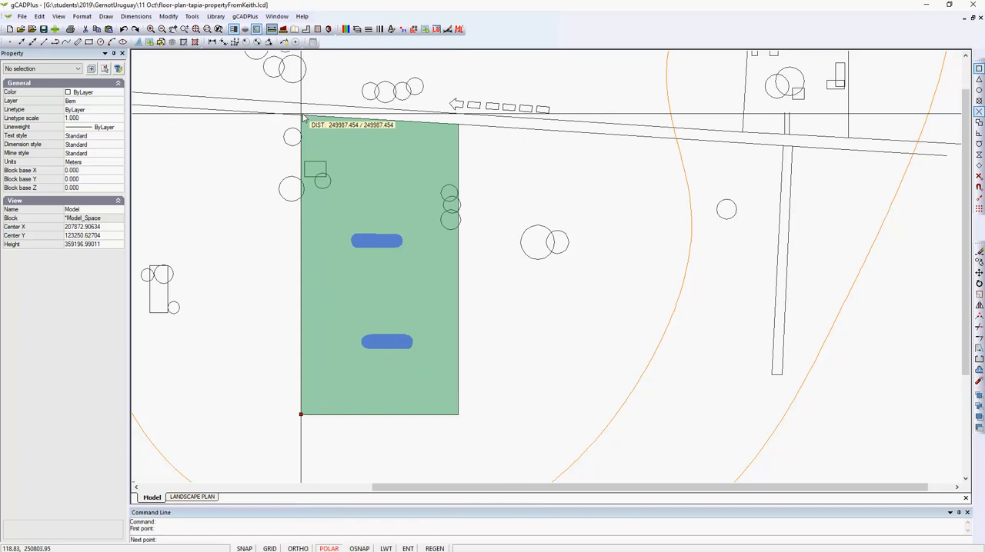
left_click(321, 324)
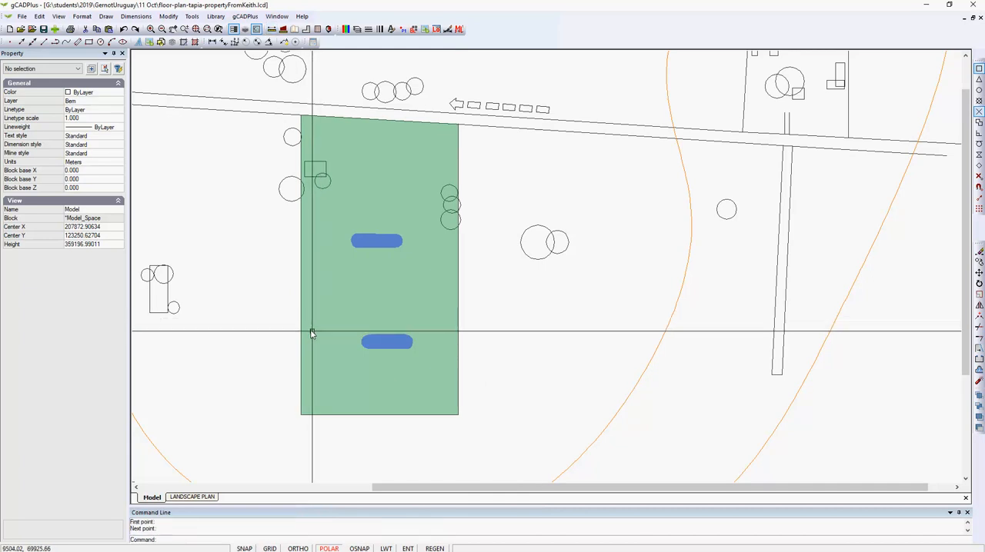
Open the LANDSCAPE PLAN layout and bring up its viewport's view frame for editing over the site plan in model space
scroll(333, 341, "down", 1)
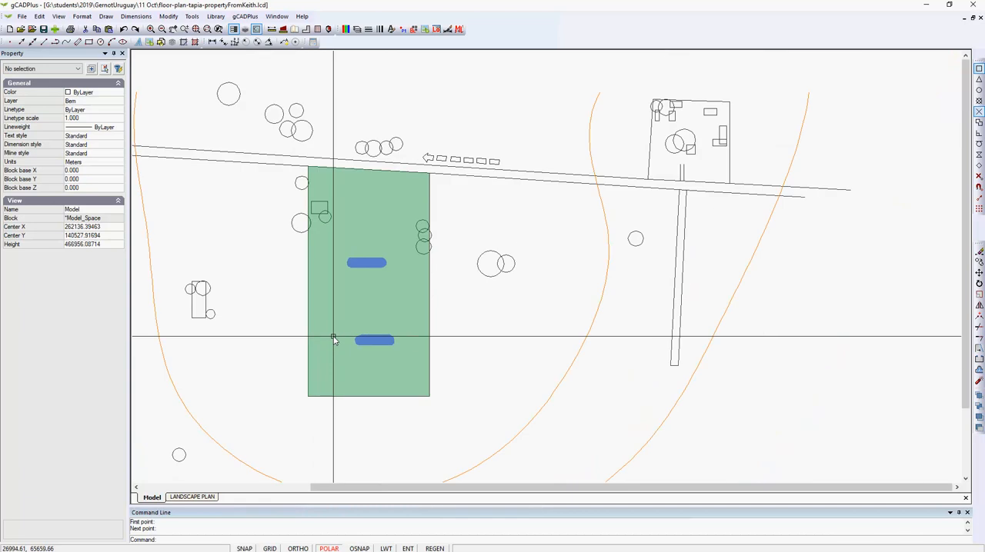
scroll(333, 341, "down", 3)
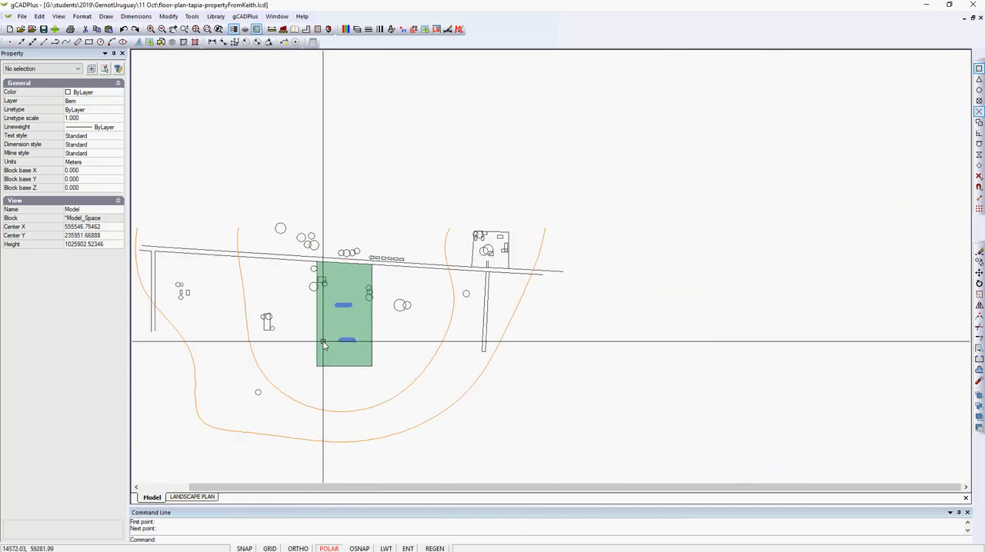
left_click(211, 498)
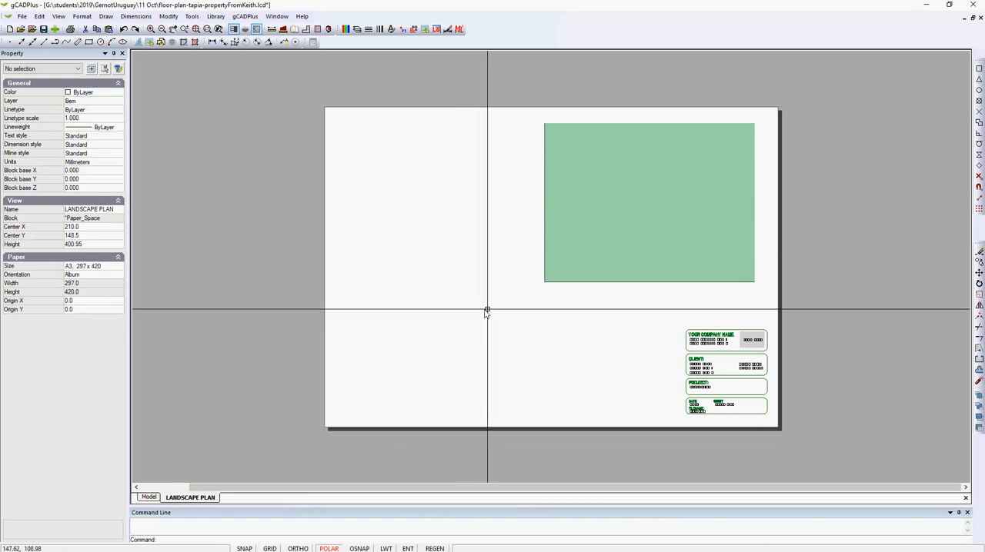
double_click(511, 323)
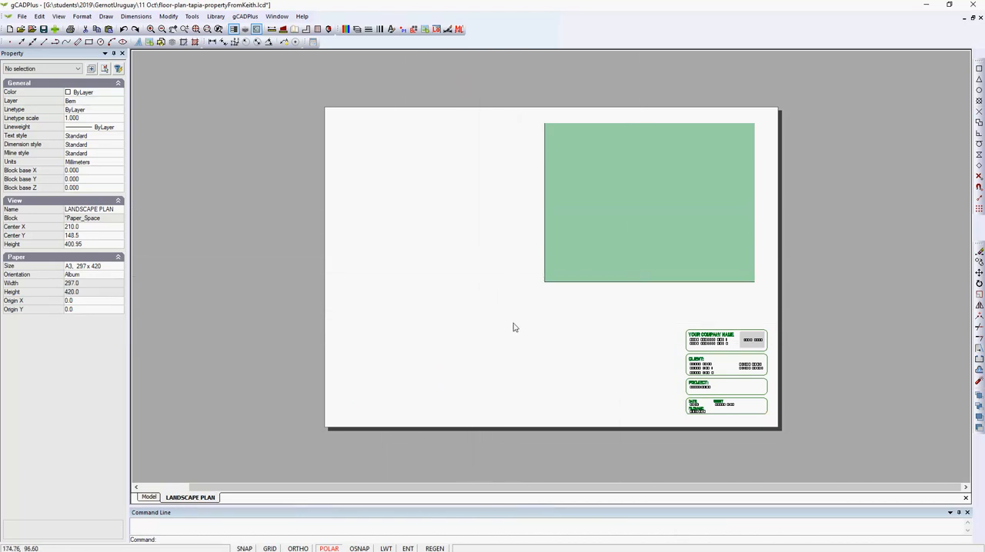
scroll(512, 324, "down", 9)
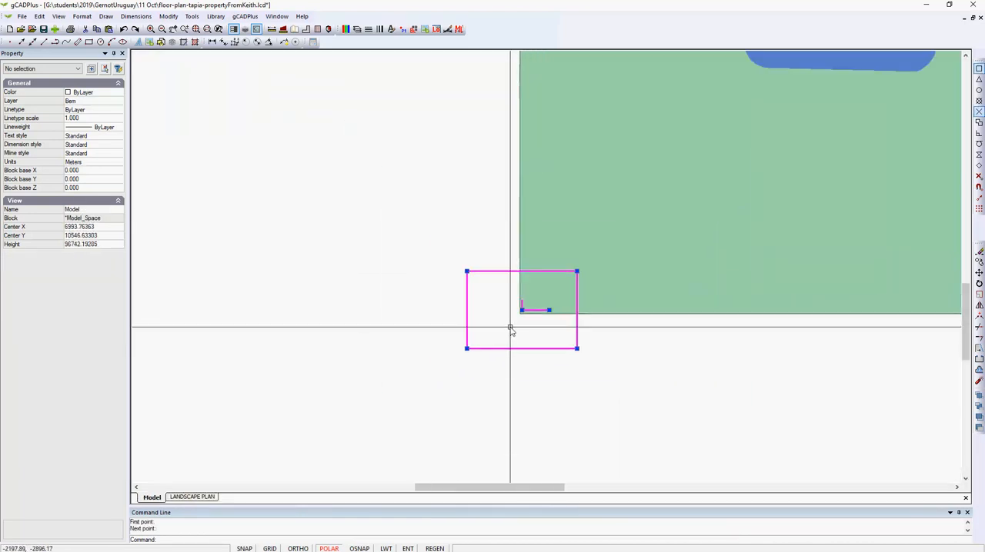
scroll(510, 329, "down", 4)
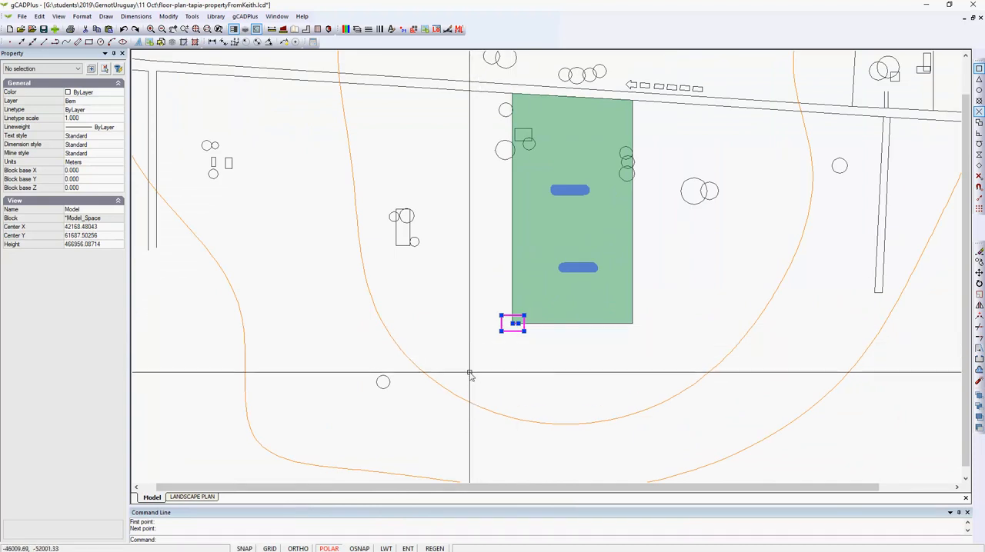
scroll(469, 375, "down", 3)
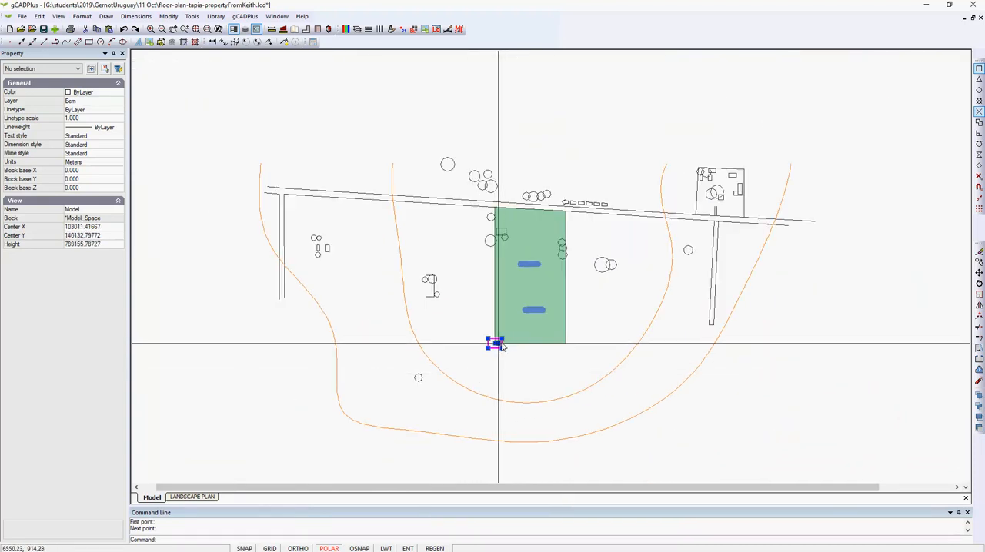
Enlarge the view frame around the whole site plan, centre it on the green property and display it on the layout
left_click(502, 338)
left_click(665, 263)
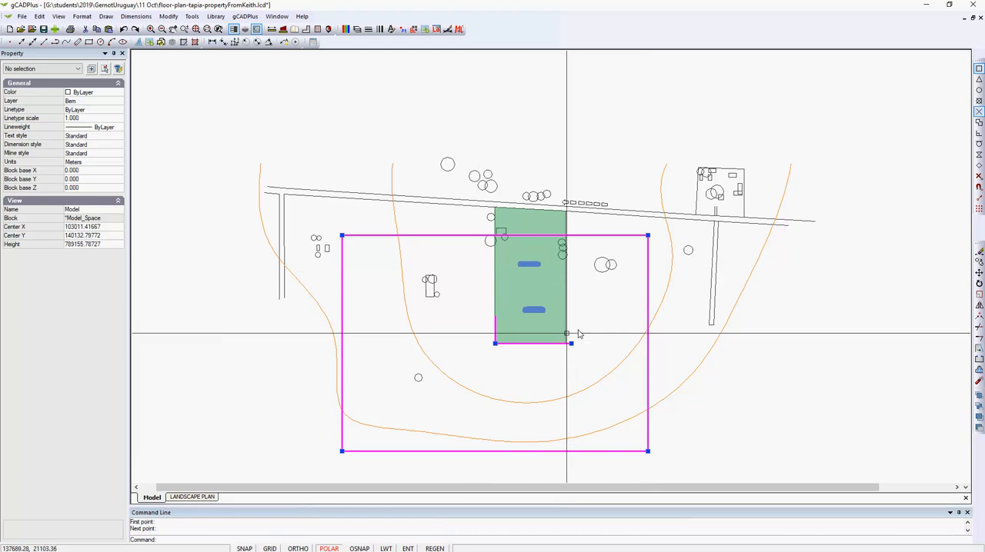
left_click(495, 344)
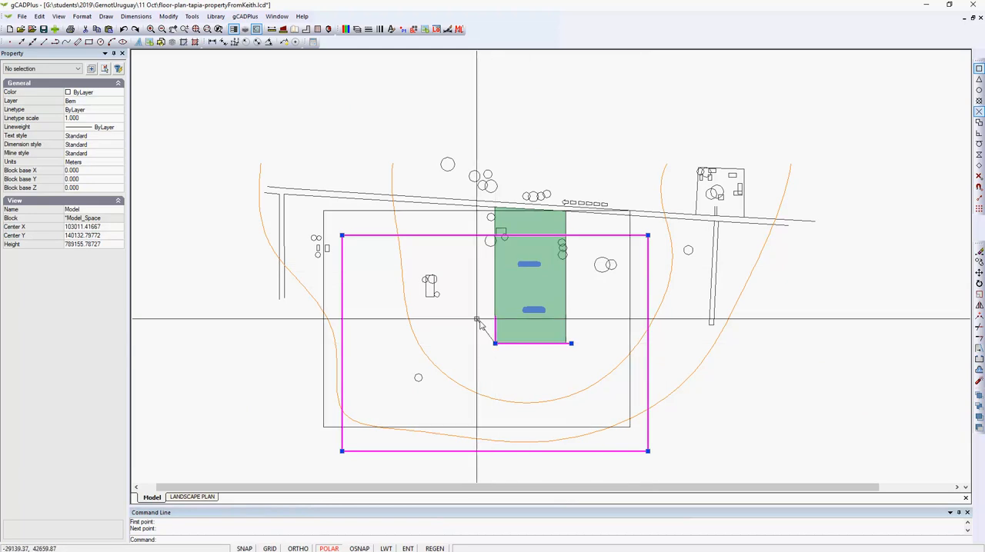
left_click(387, 230)
left_click(542, 340)
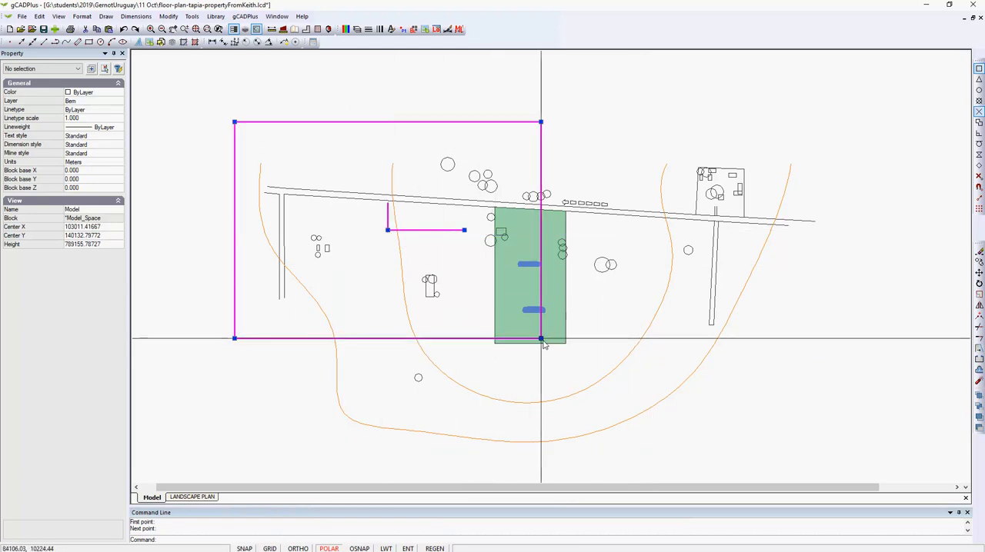
left_click(688, 411)
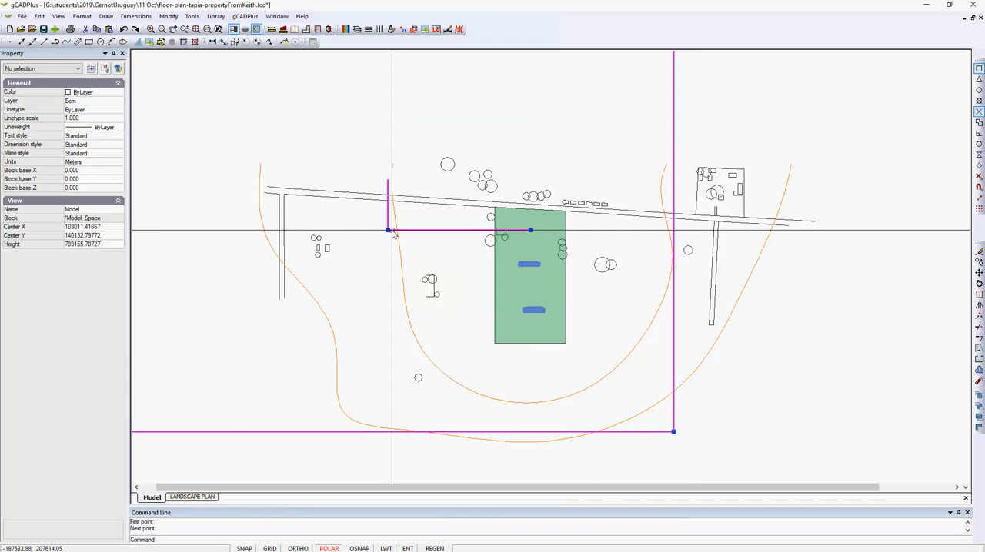
left_click(387, 230)
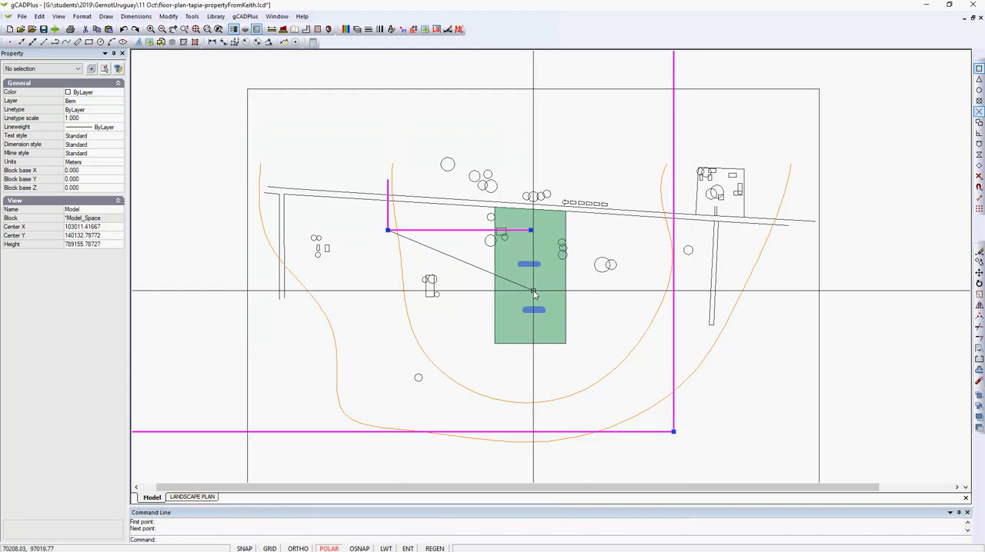
right_click(554, 154)
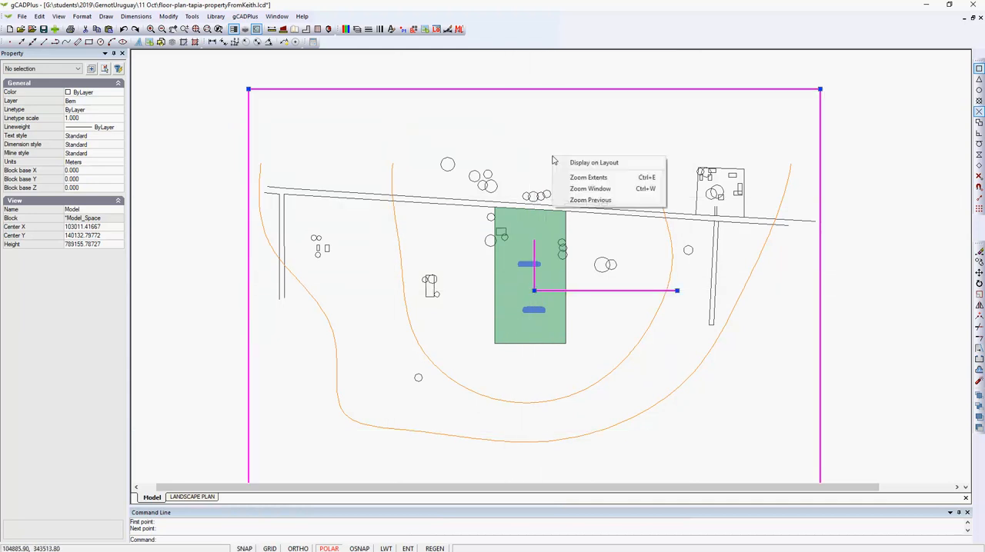
left_click(570, 163)
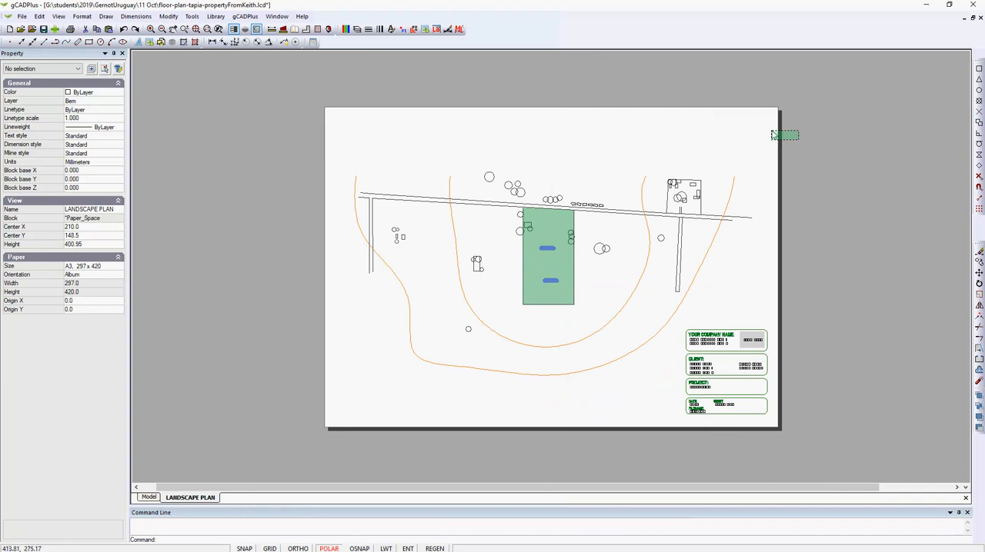
Reopen the layout viewport's view frame in model space and shrink it closer around the green property
left_click(800, 142)
left_click(725, 138)
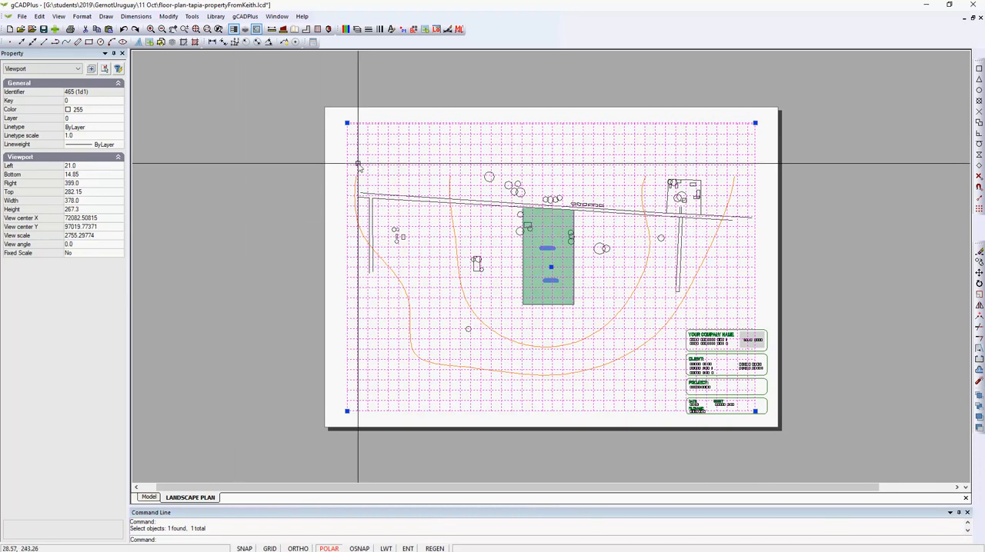
double_click(431, 147)
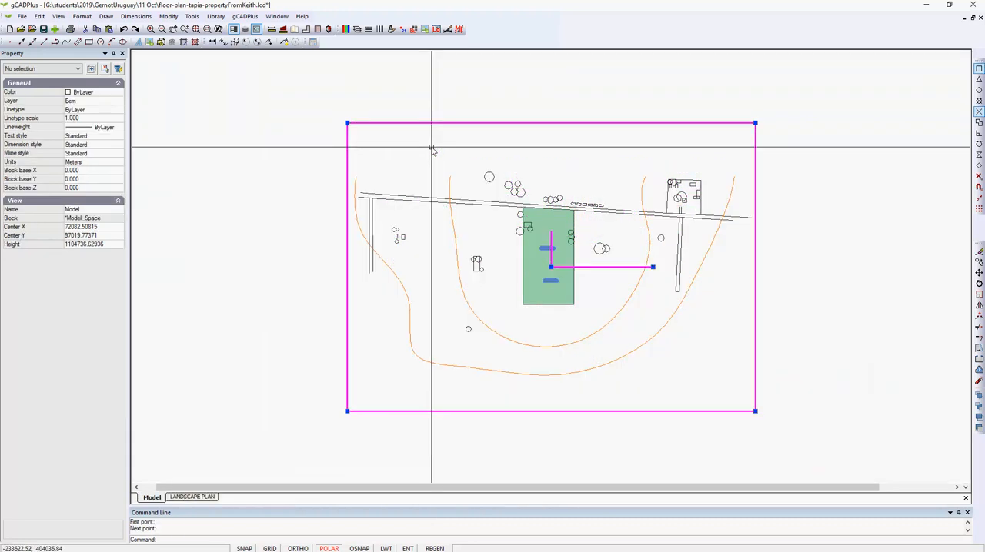
left_click(754, 123)
left_click(644, 202)
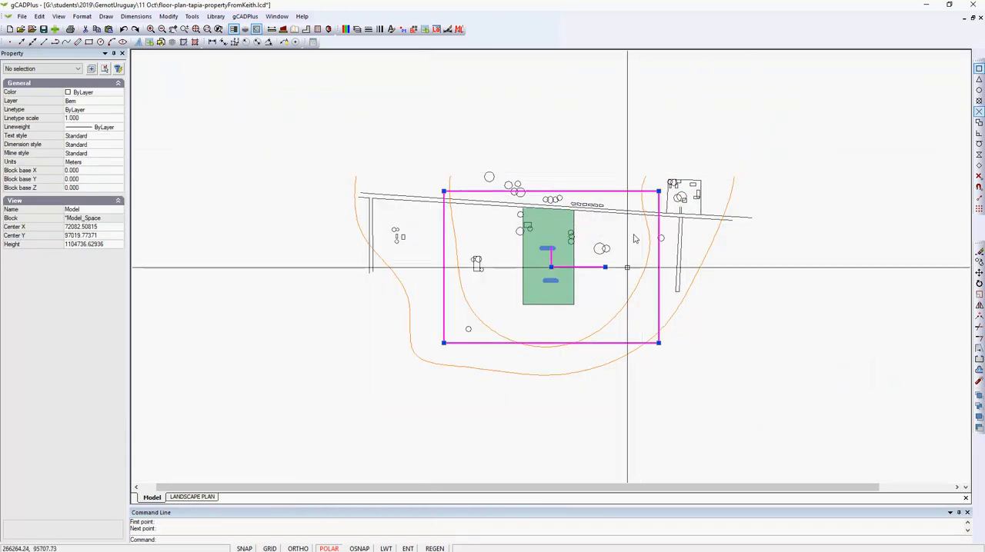
scroll(608, 279, "up", 1)
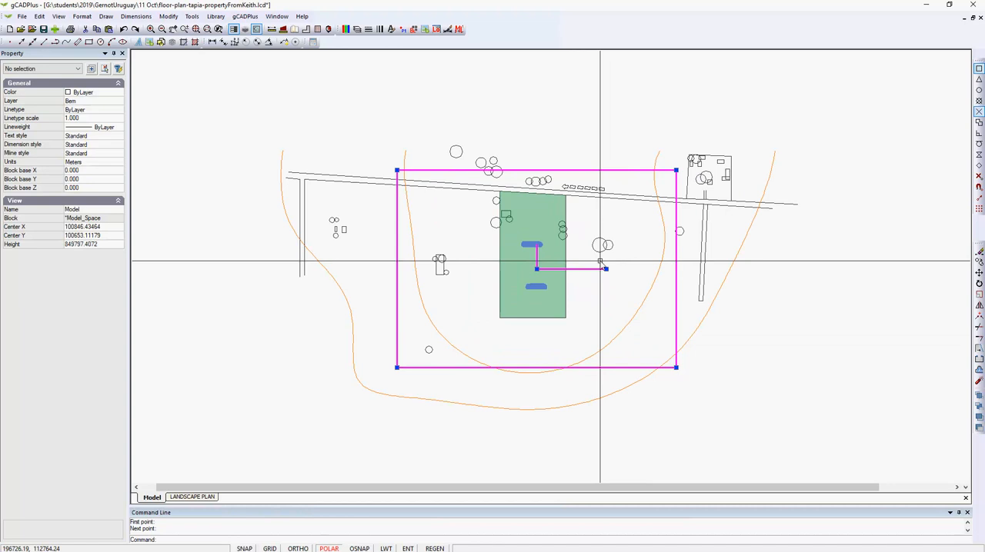
left_click(676, 170)
left_click(656, 184)
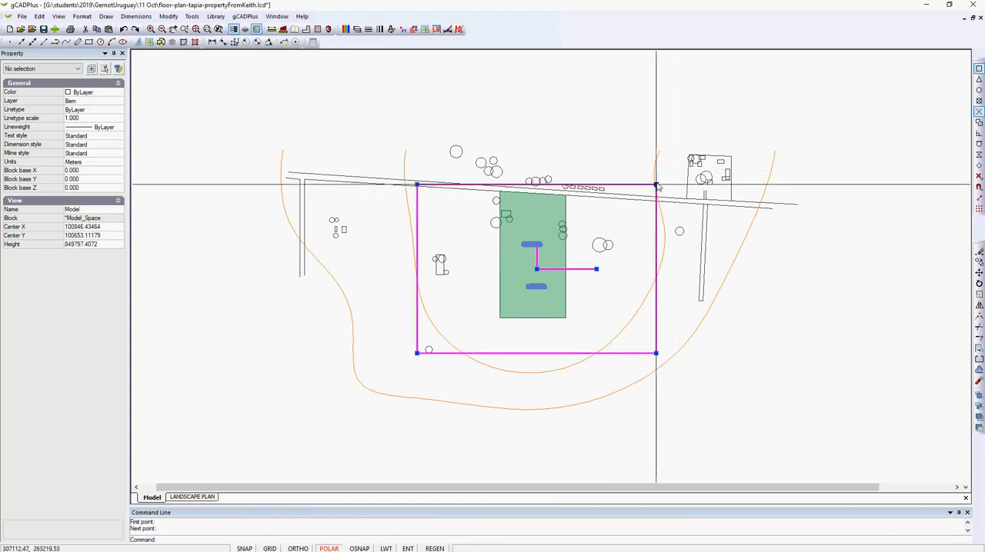
Shift the view frame slightly up and to the right over the green property and display it on the layout
left_click(537, 270)
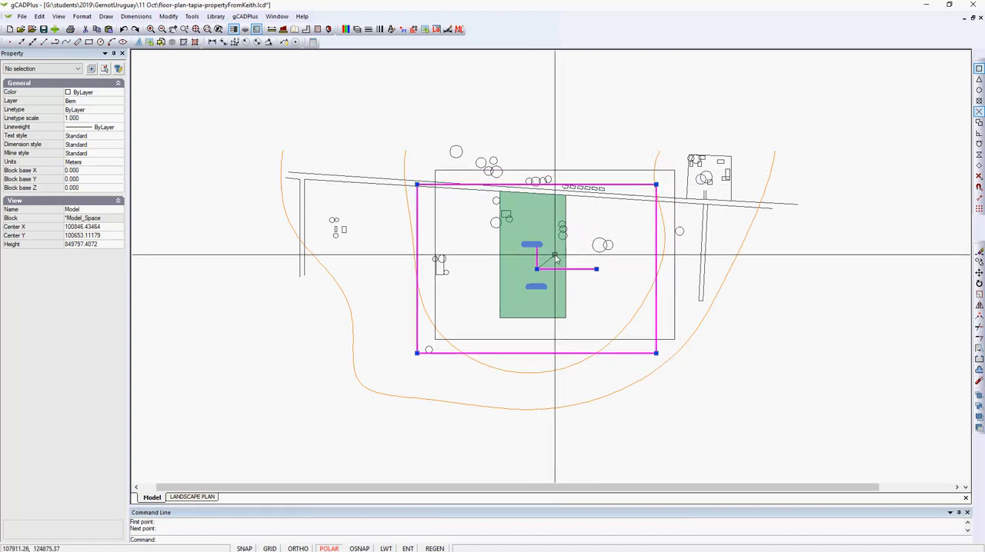
left_click(555, 255)
right_click(605, 224)
left_click(629, 230)
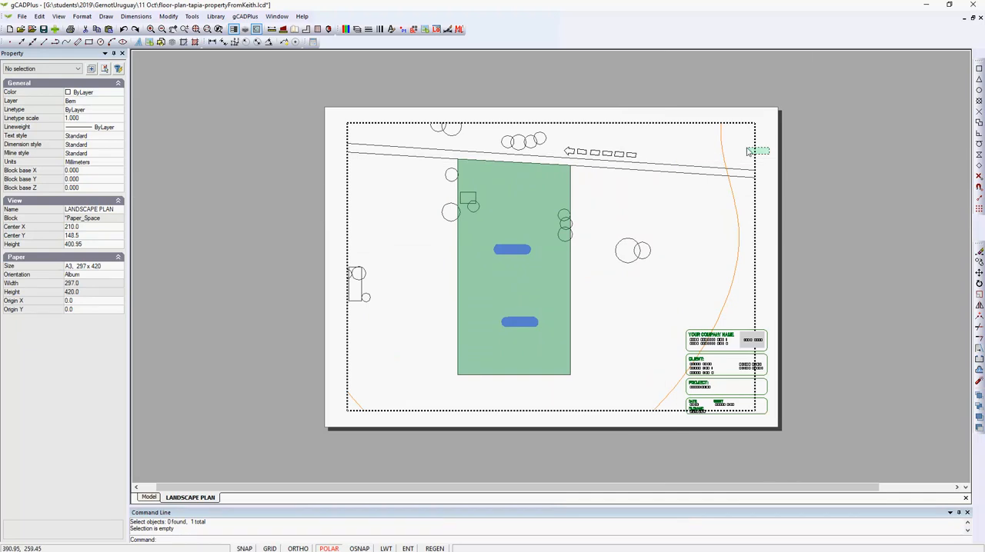
Set the colour of the layout viewport's border to 251 and clear the selection
left_click(755, 157)
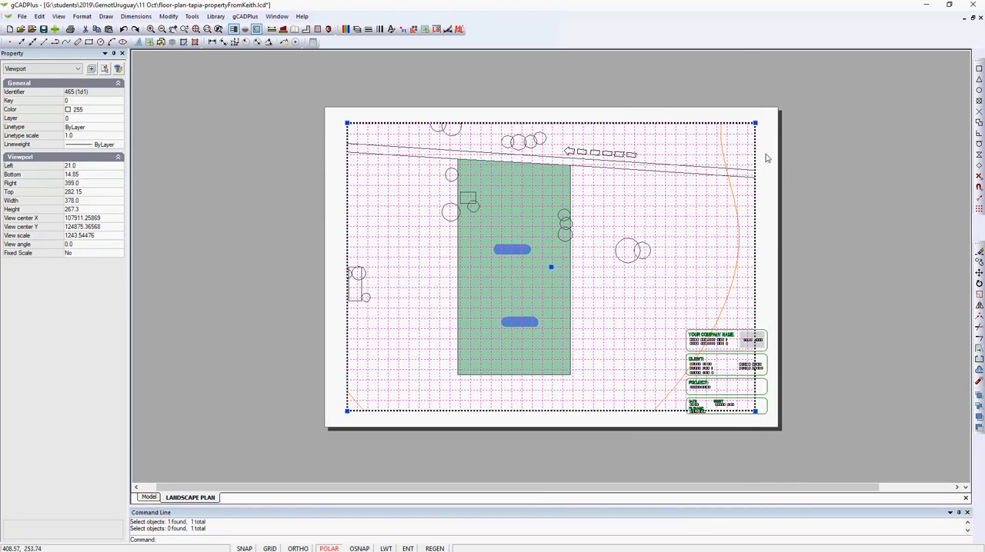
key("Escape")
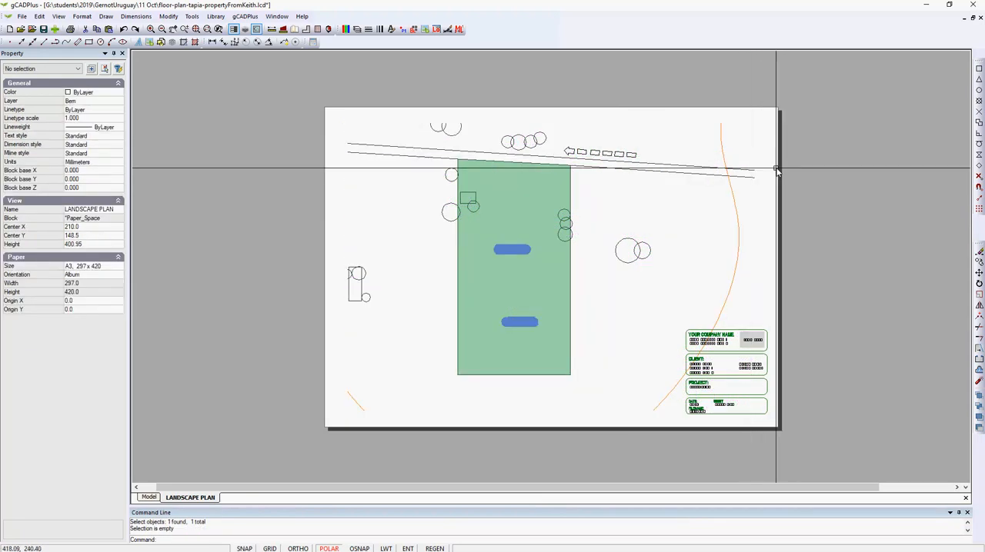
left_click(755, 173)
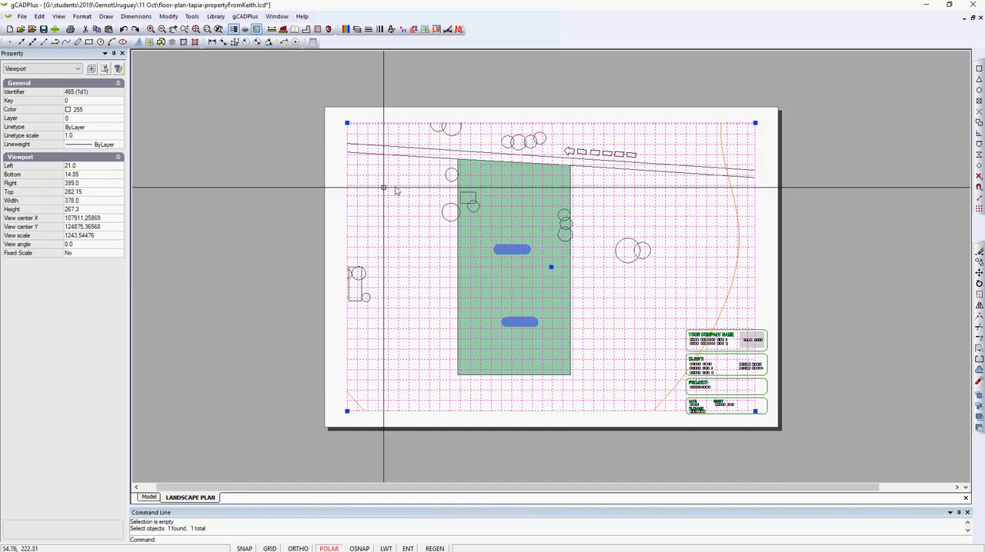
left_click(117, 114)
left_click(118, 112)
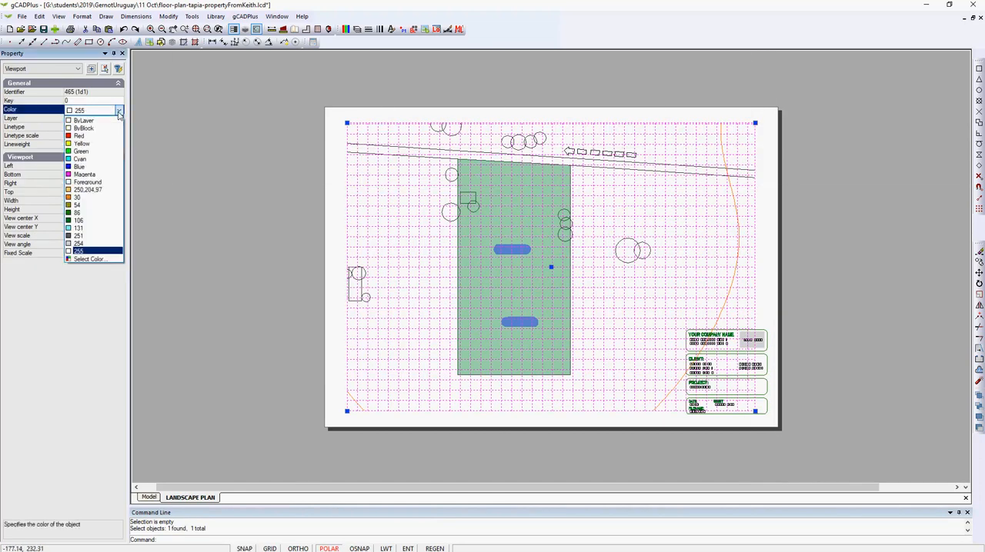
left_click(88, 236)
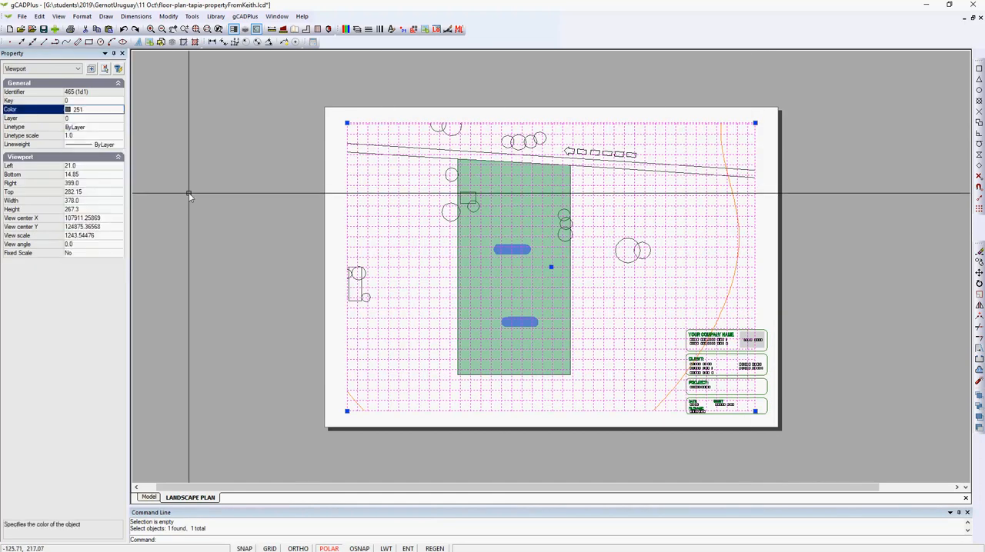
key("Escape")
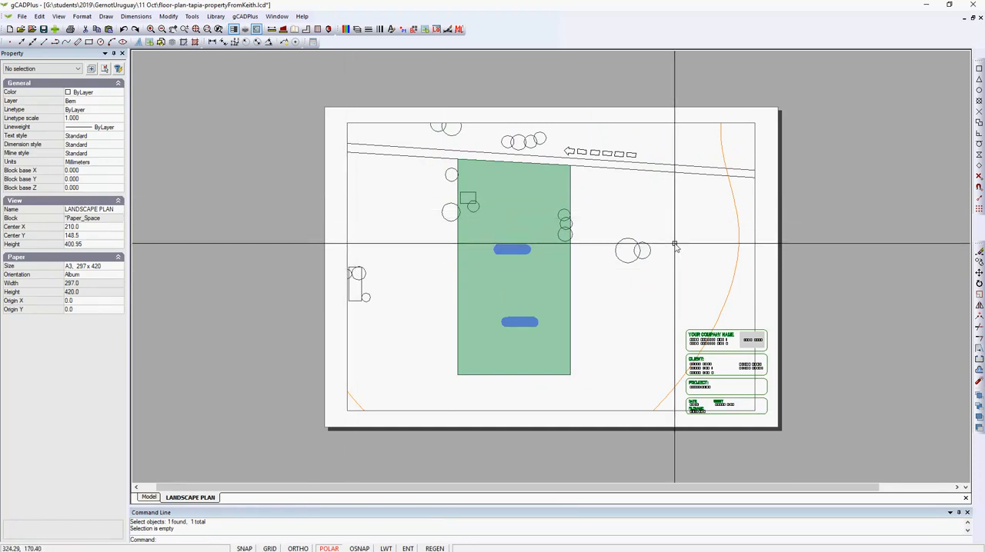
left_click(756, 153)
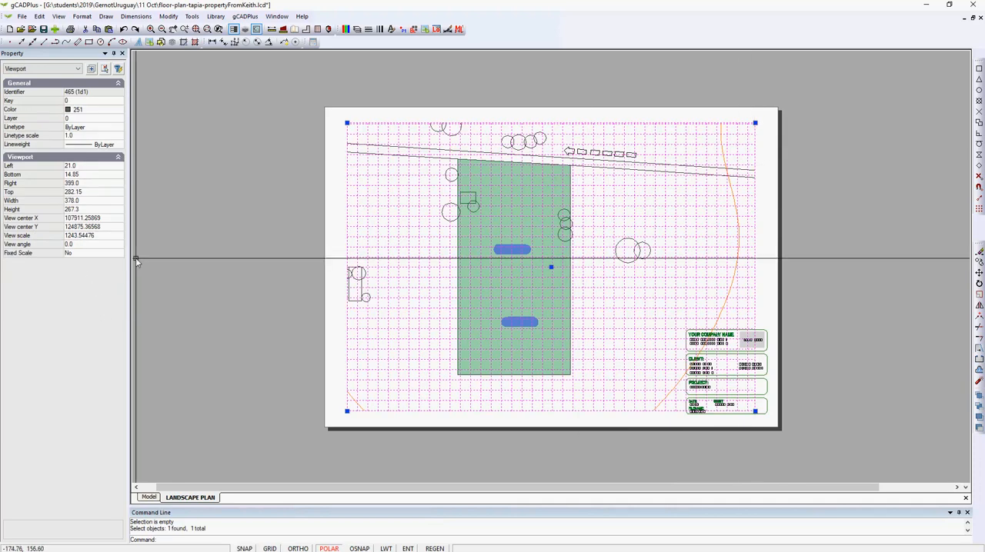
key("Escape")
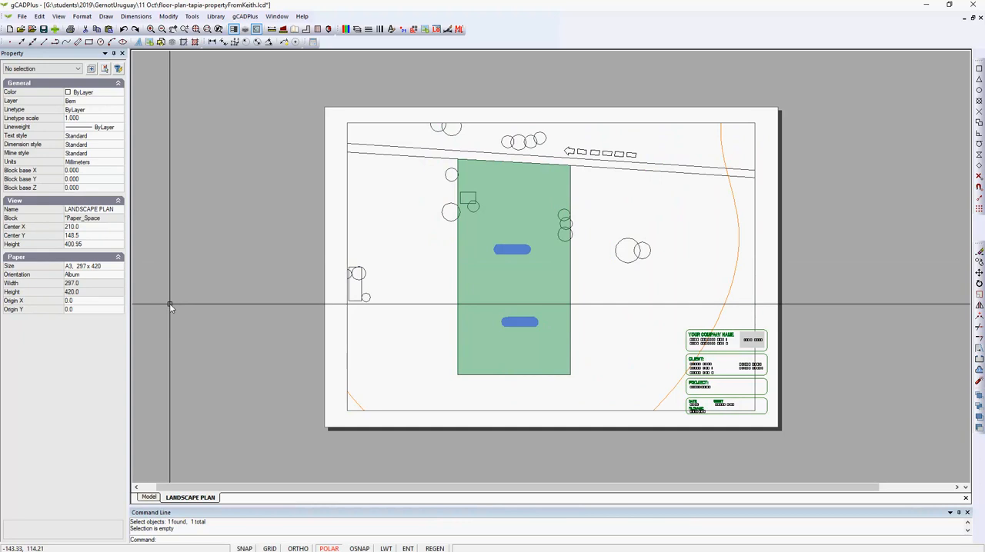
Change the LANDSCAPE PLAN layout's A3 page orientation to Portrait
right_click(197, 500)
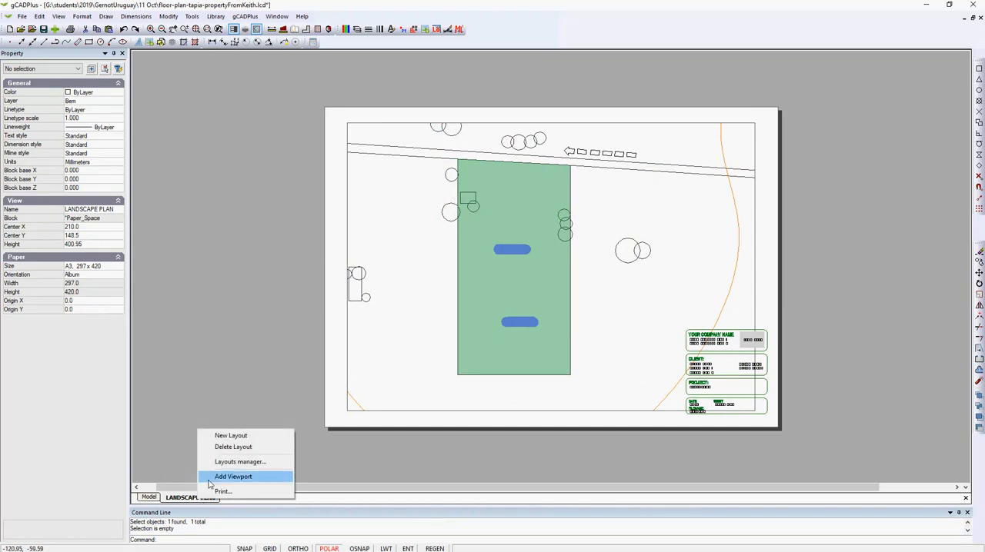
left_click(254, 460)
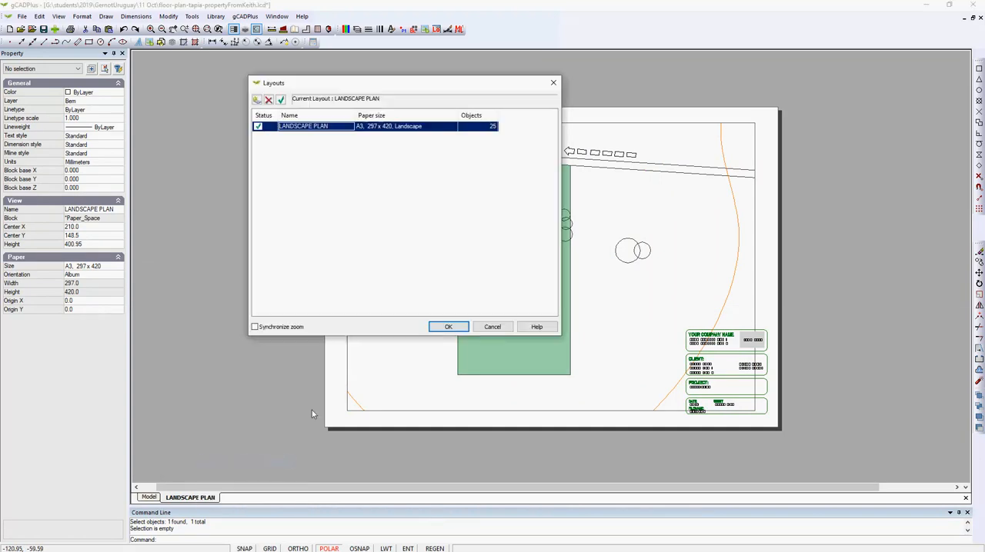
double_click(428, 126)
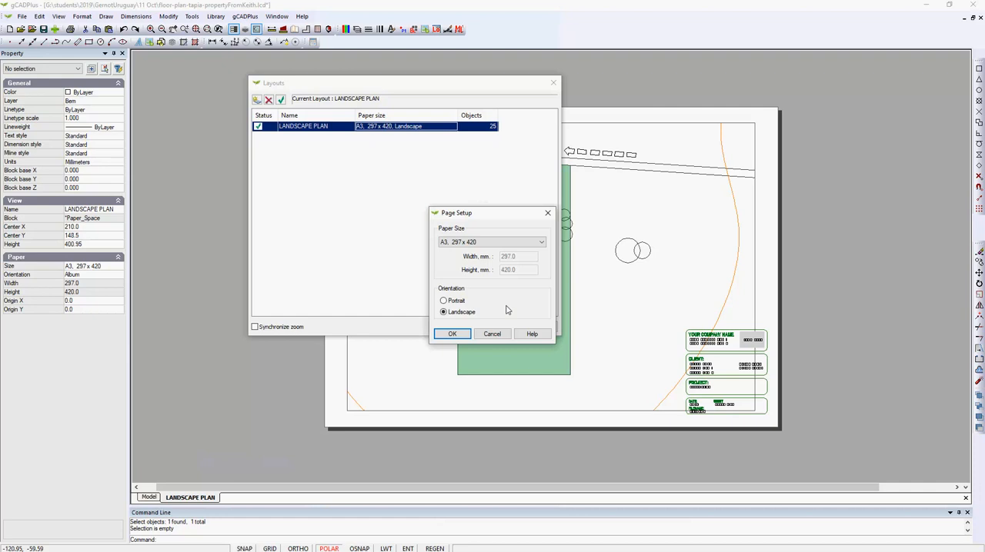
left_click(452, 334)
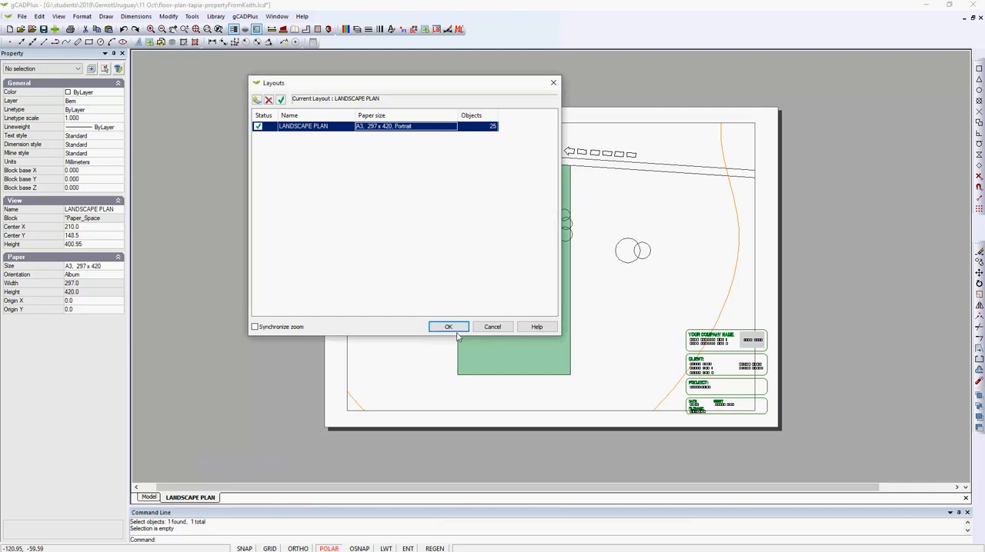
left_click(449, 327)
Resize the layout viewport to about 281 by 409 mm so it fills the portrait A3 page with a narrow margin
scroll(392, 363, "down", 2)
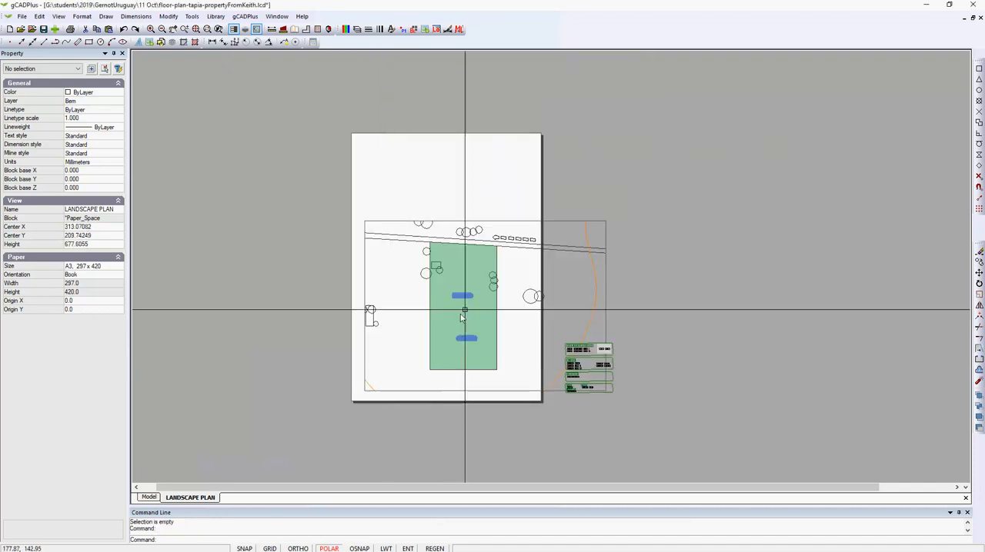
left_click(607, 223)
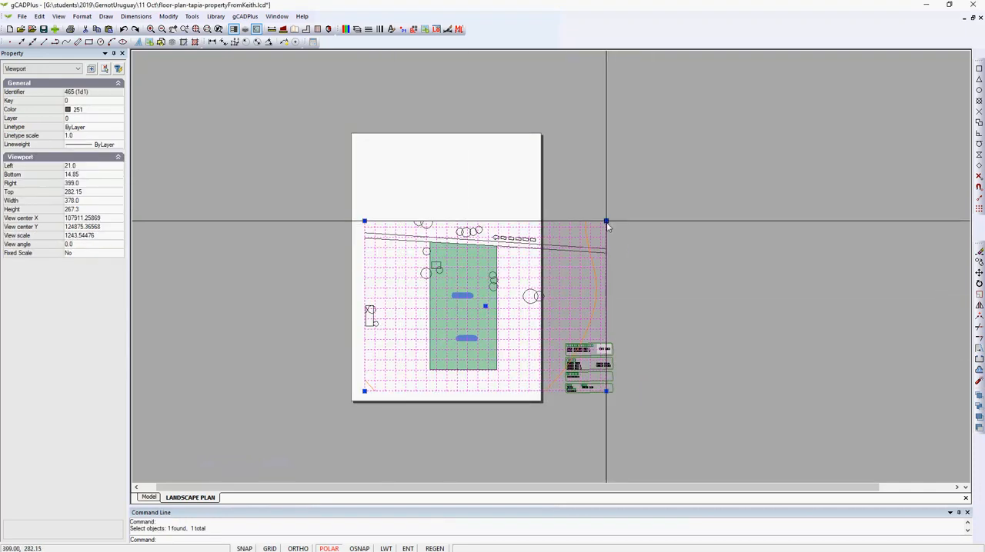
left_click(606, 220)
left_click(538, 138)
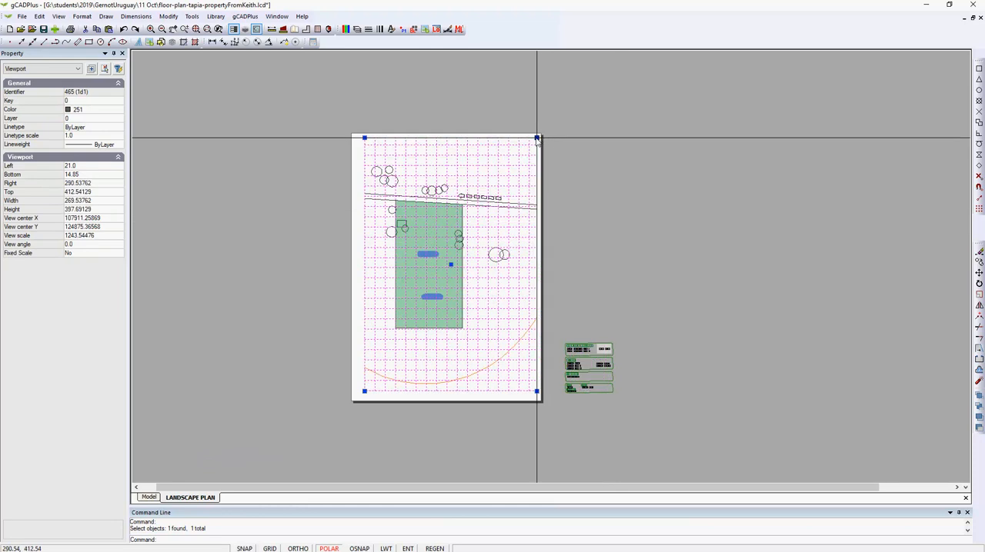
left_click(364, 392)
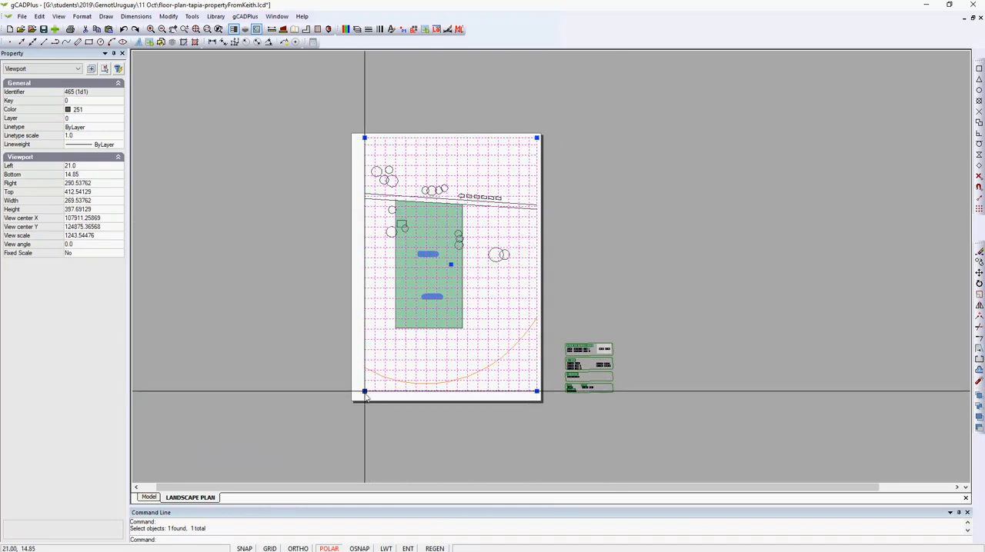
left_click(357, 399)
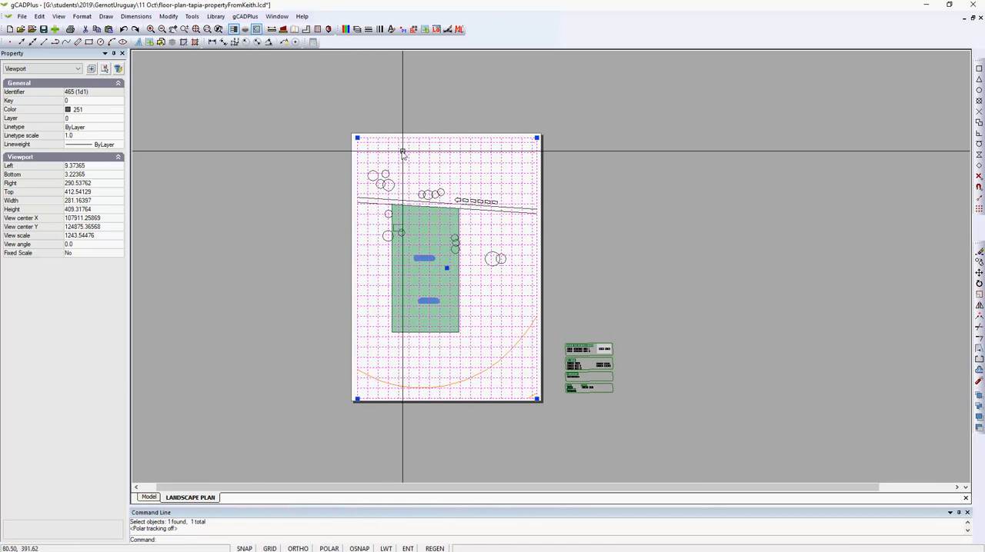
Open the viewport's view frame in model space, shrink it around the green property and recentre it there
double_click(453, 163)
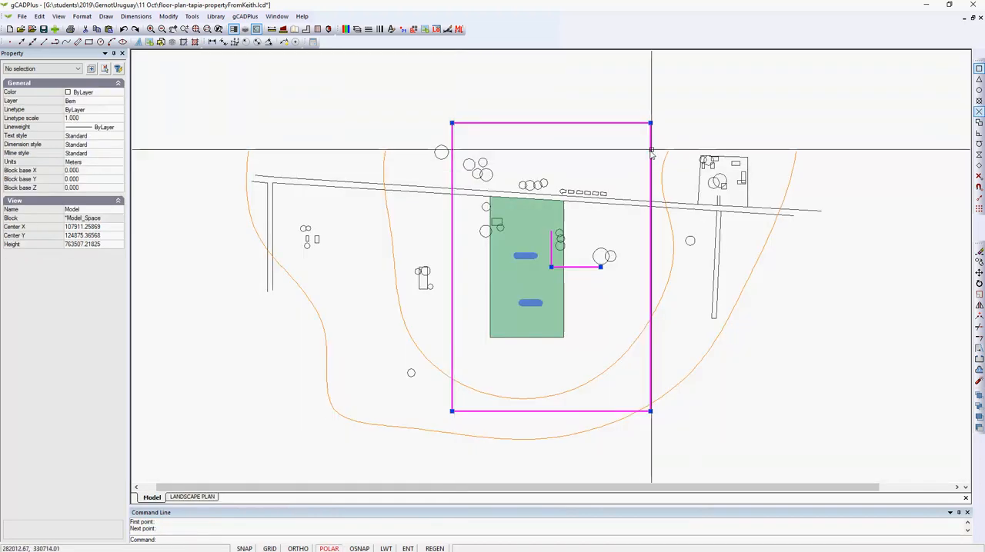
left_click(651, 123)
left_click(616, 173)
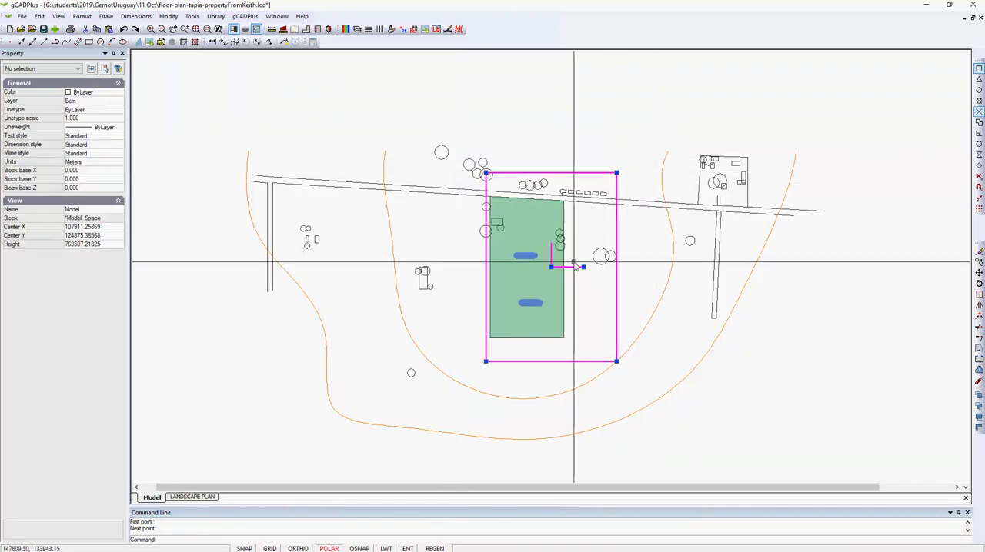
left_click(551, 267)
left_click(530, 264)
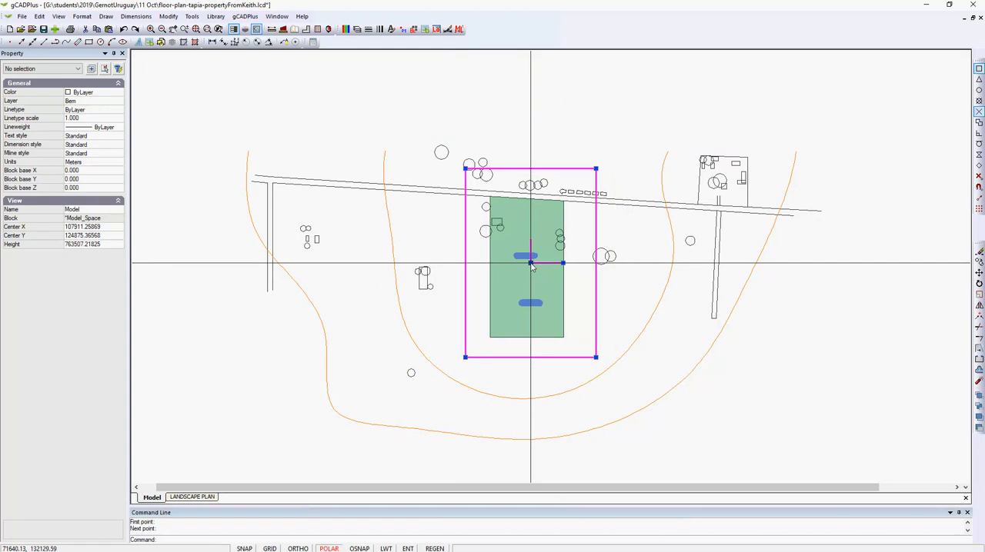
Display the adjusted view frame on the LANDSCAPE PLAN layout and check the viewport's properties
right_click(571, 181)
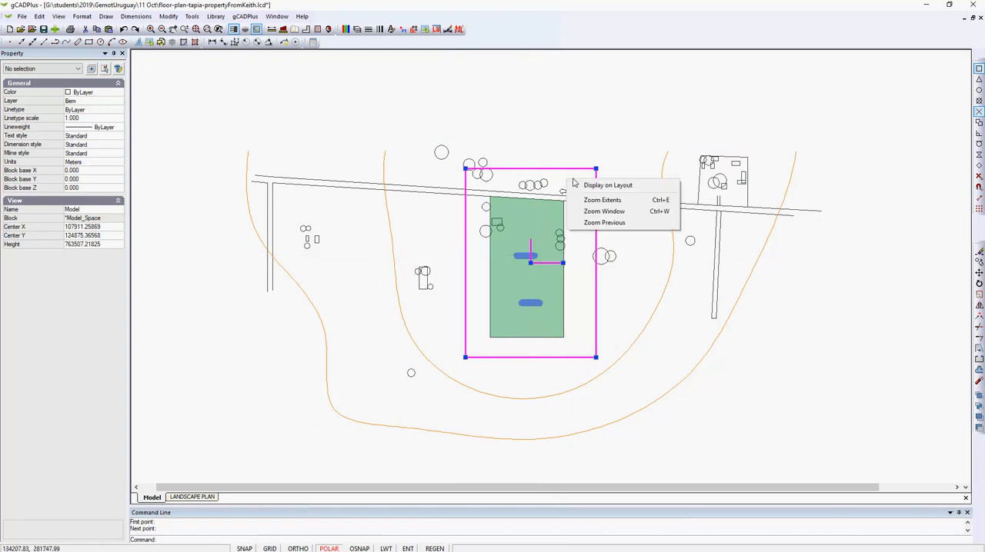
left_click(589, 187)
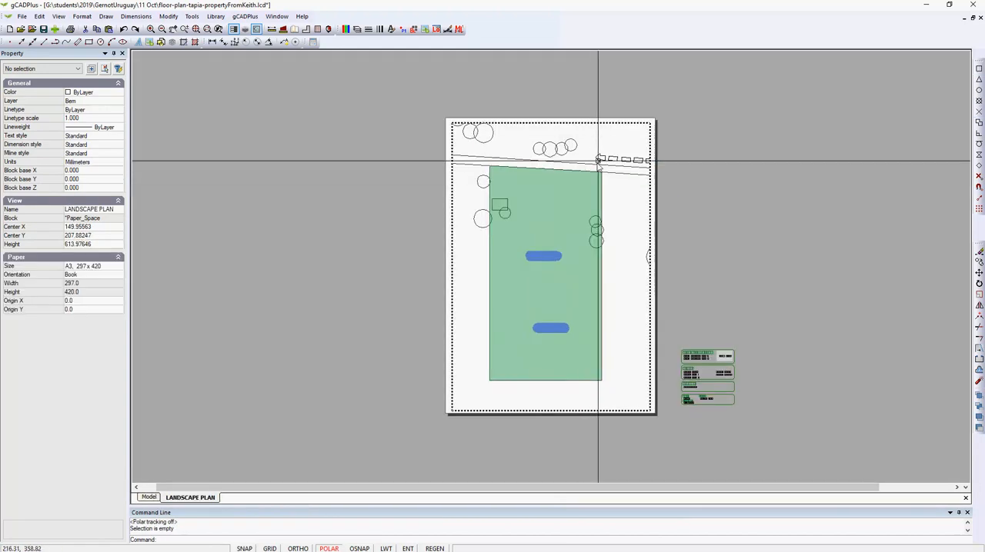
left_click(650, 148)
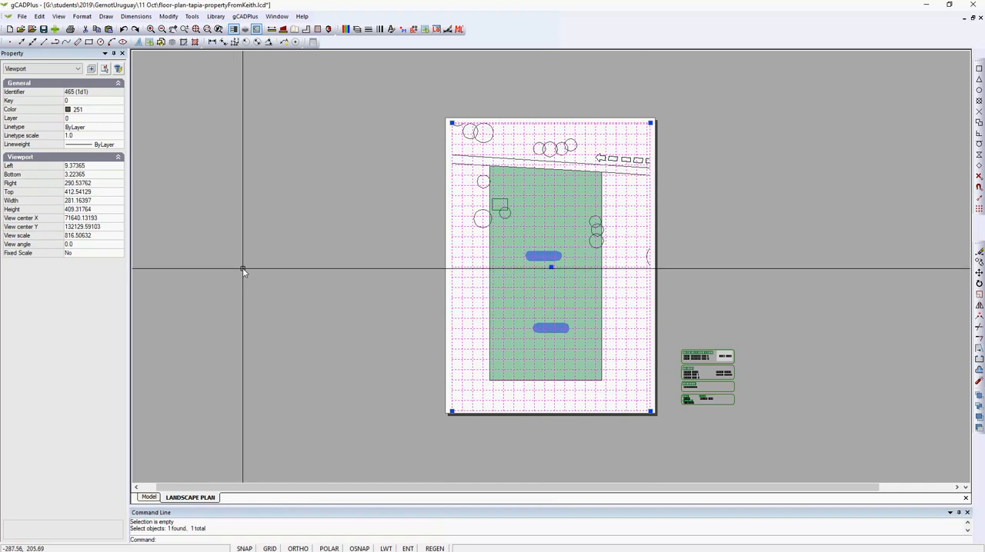
key("Escape")
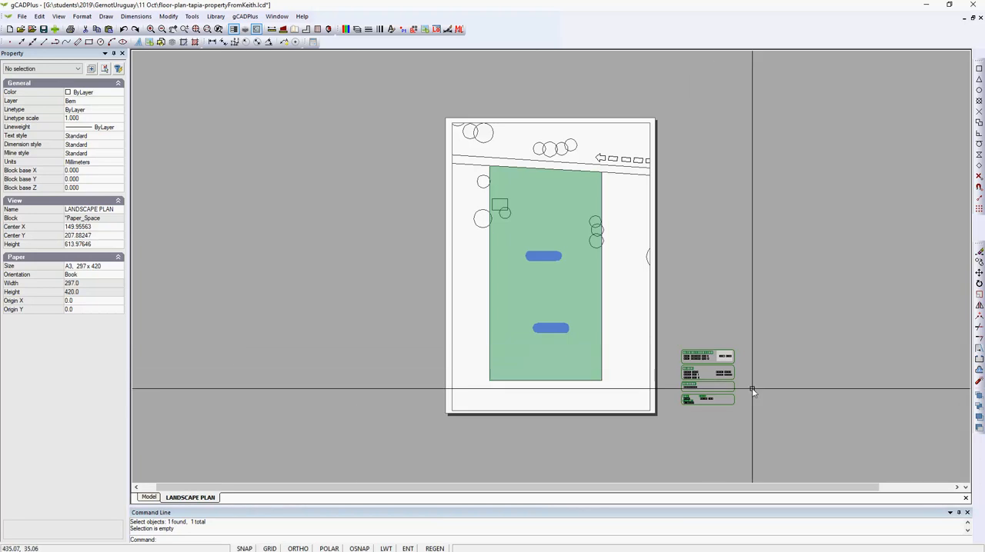
Scale the whole title block beside the page by a factor of .5 from its lower-left corner
left_click_drag(771, 422, 676, 333)
right_click(696, 328)
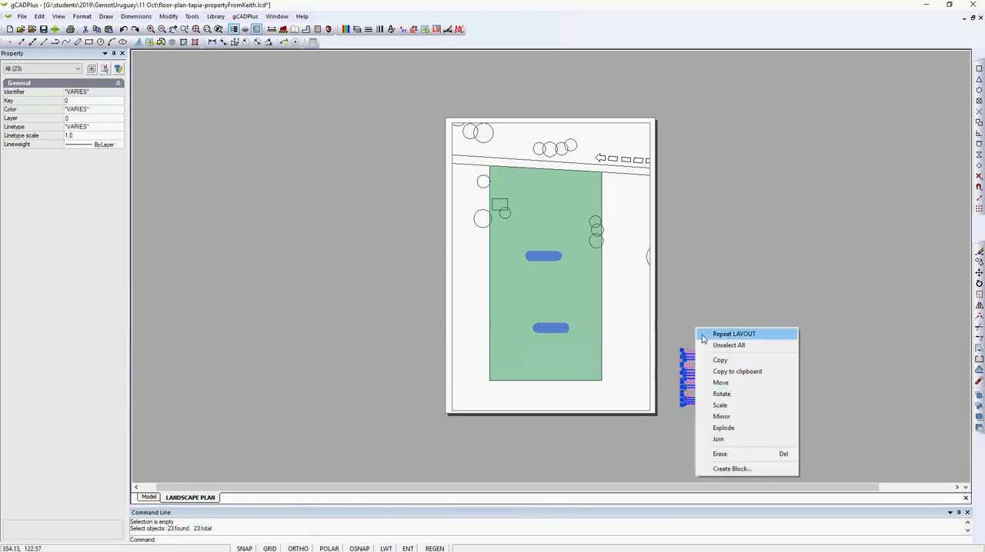
left_click(719, 406)
left_click(685, 406)
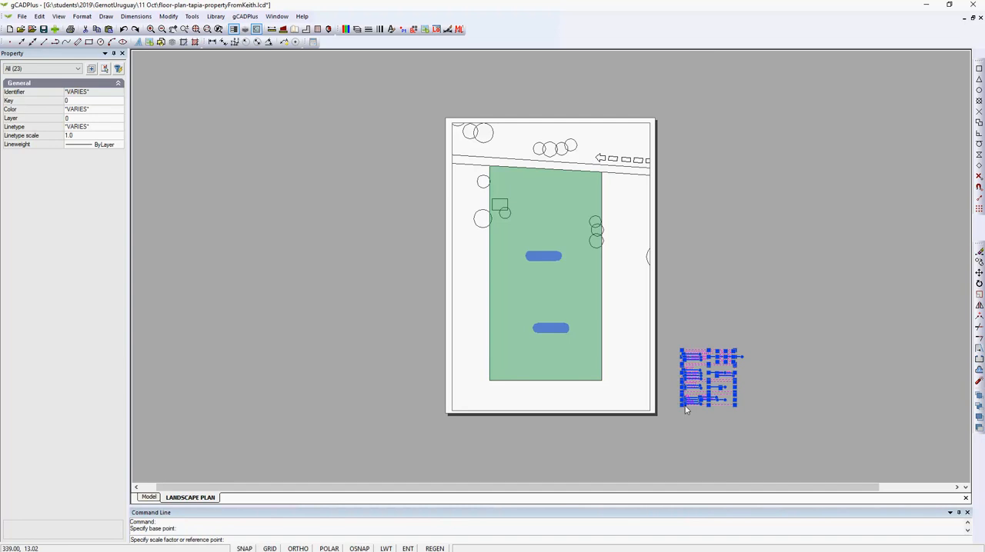
key("Return")
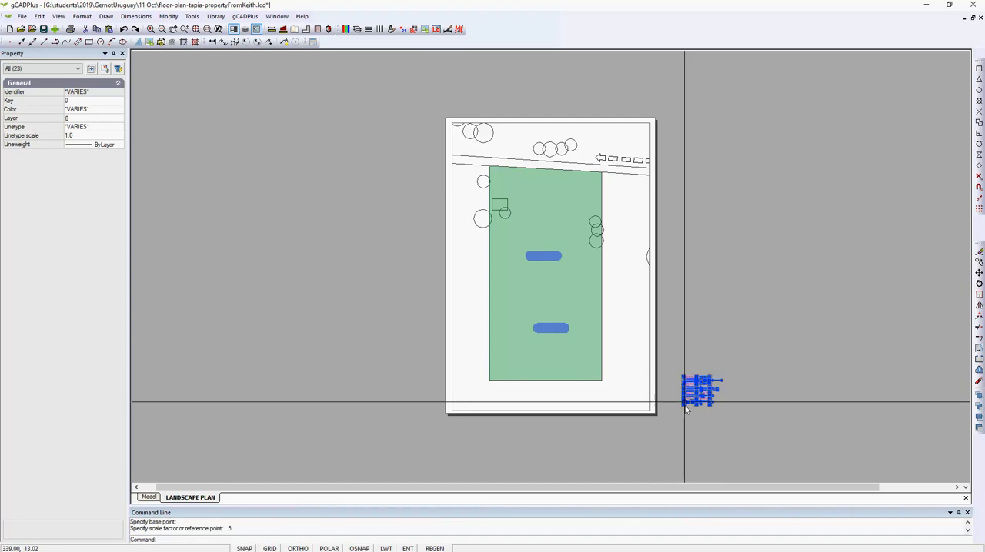
Move the title block into the lower-right corner of the portrait page, inside the viewport border, and clear the selection
right_click(715, 415)
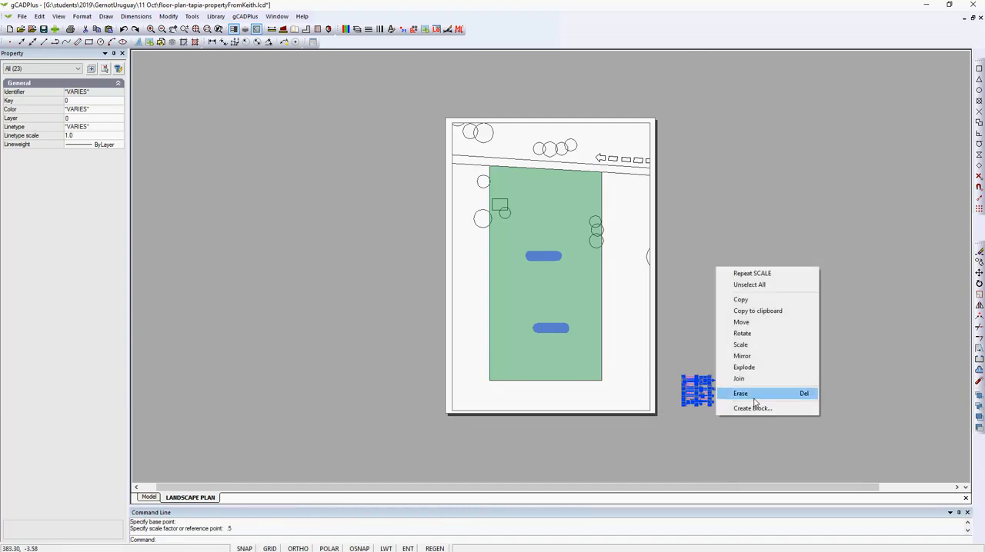
left_click(741, 321)
left_click(700, 390)
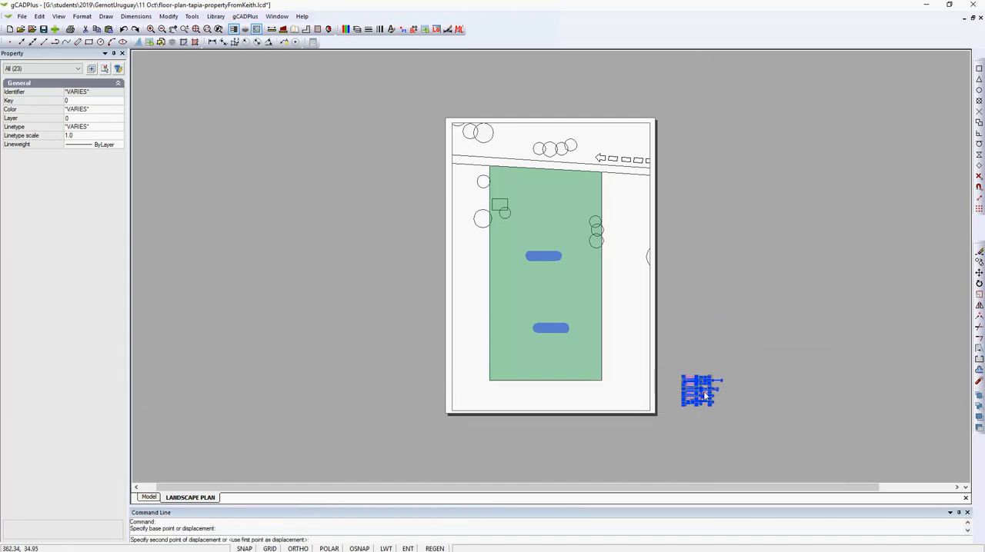
left_click(635, 392)
key("Escape")
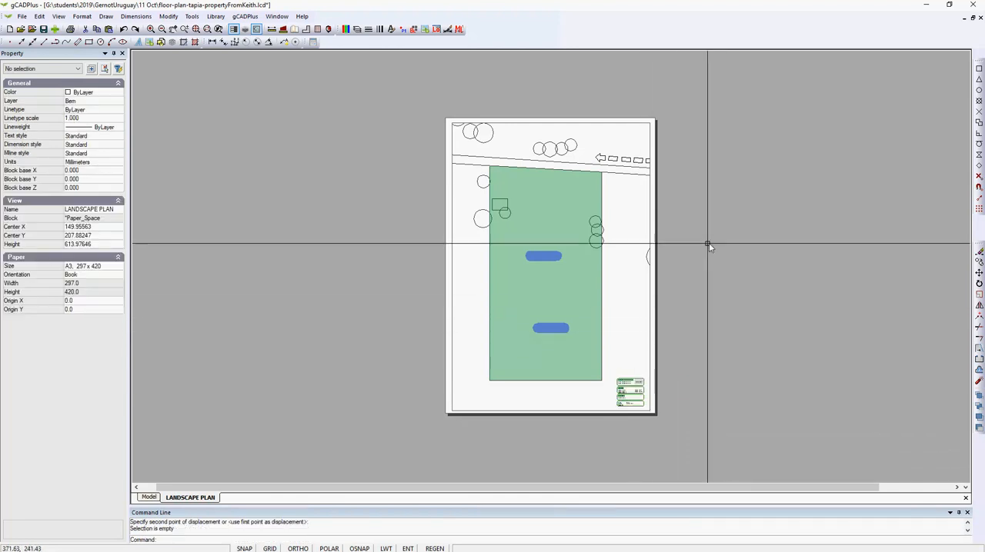
Set the layout viewport's Fixed Scale to Yes and try to set its view scale to 100
left_click(649, 332)
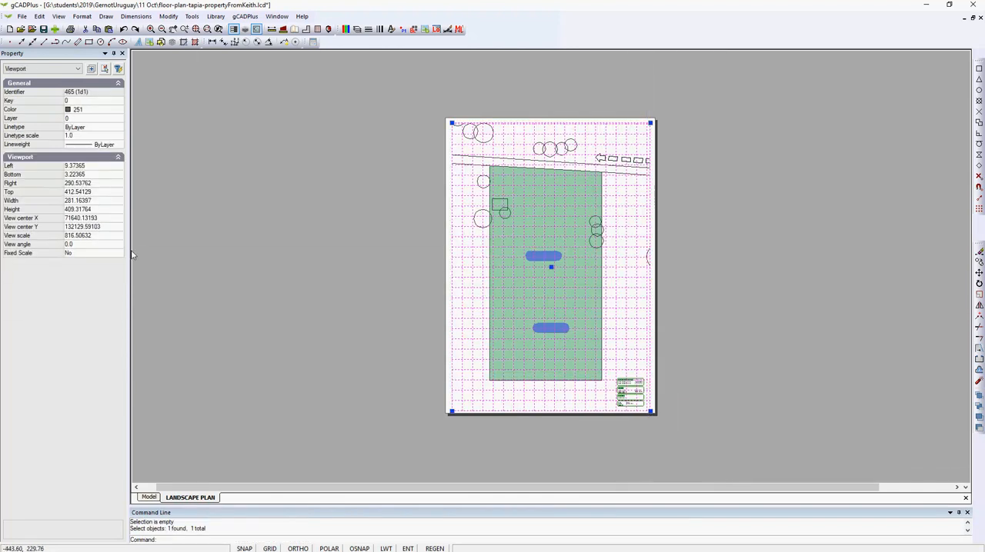
left_click(93, 237)
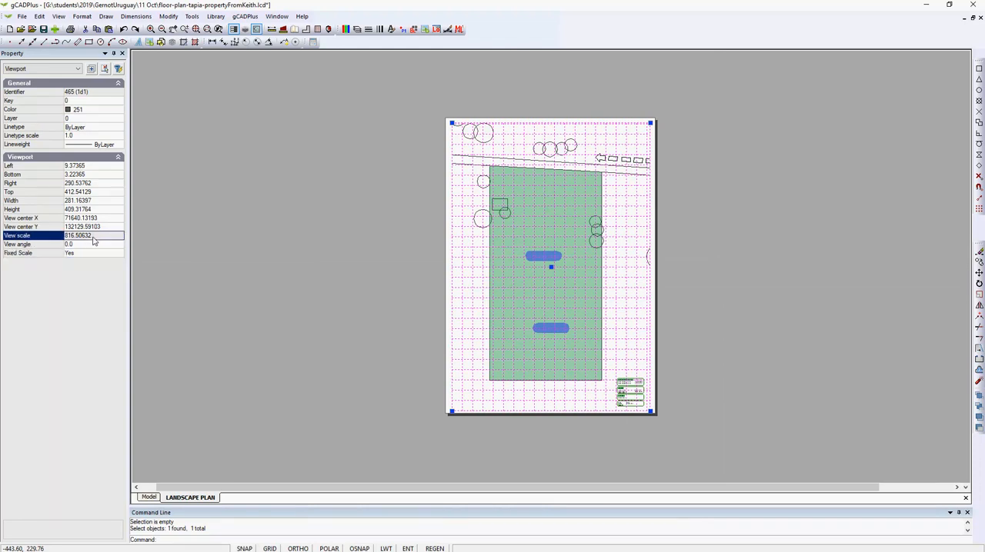
key("Return")
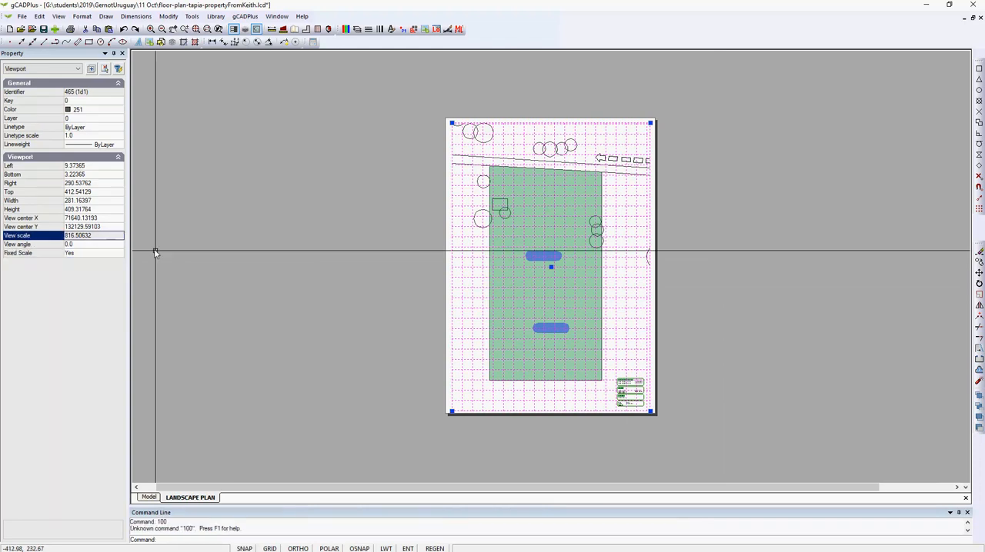
right_click(291, 282)
left_click(315, 300)
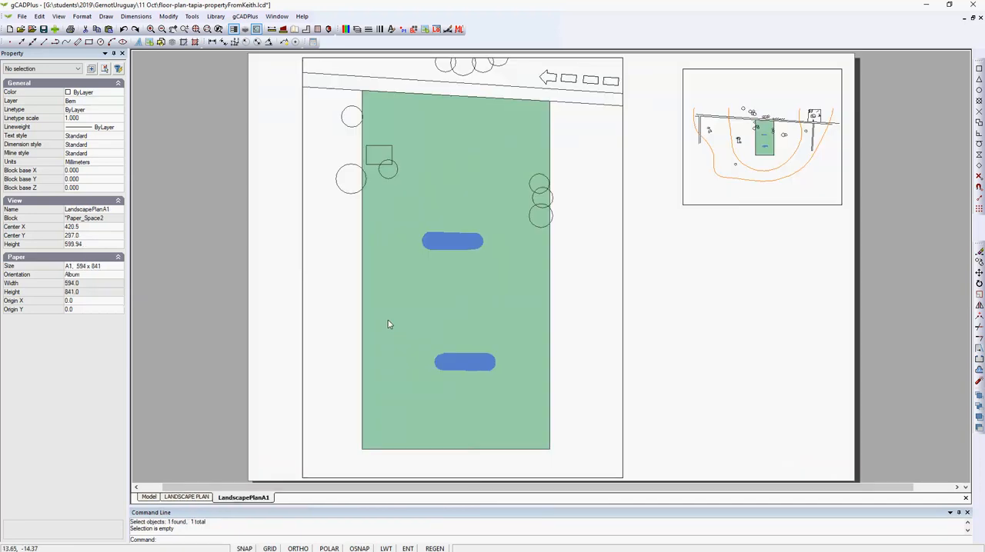
Examine the scale properties of the main plan viewport and the small overview viewport on the LandscapePlanA1 layout
left_click(83, 17)
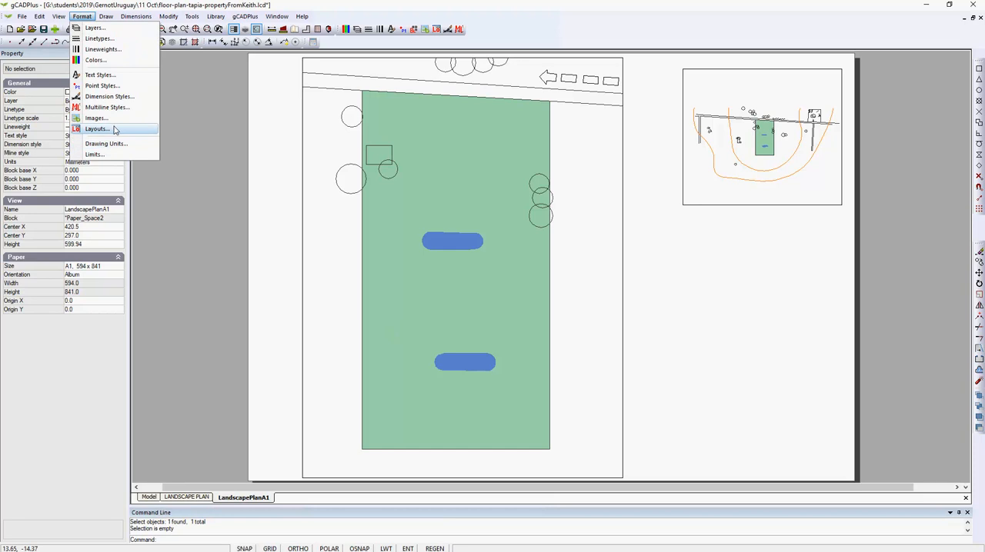
left_click(146, 146)
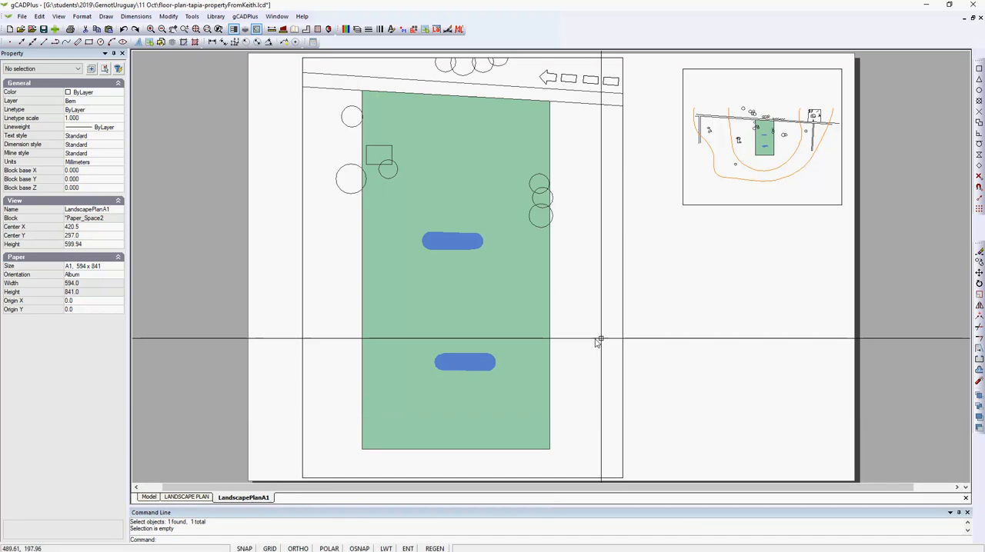
left_click(623, 350)
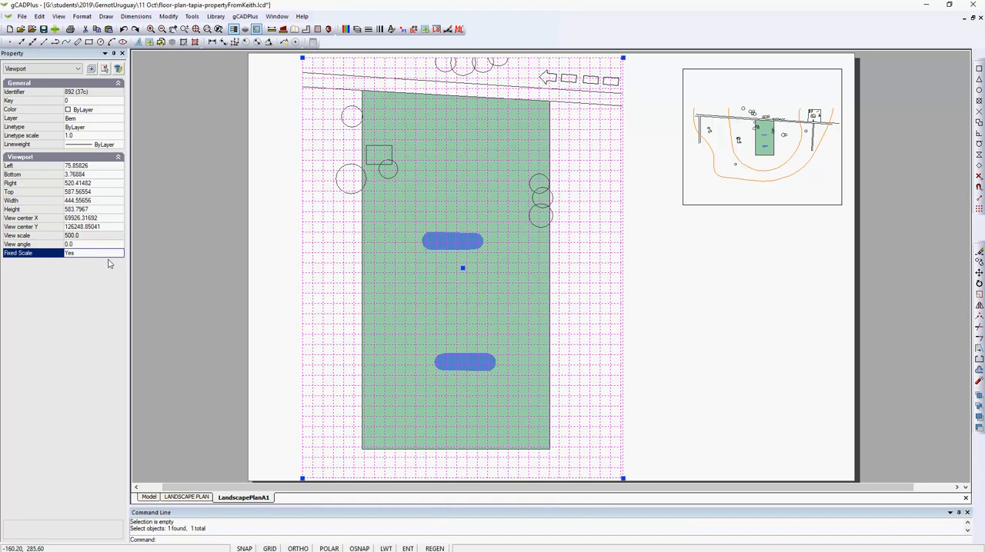
key("Escape")
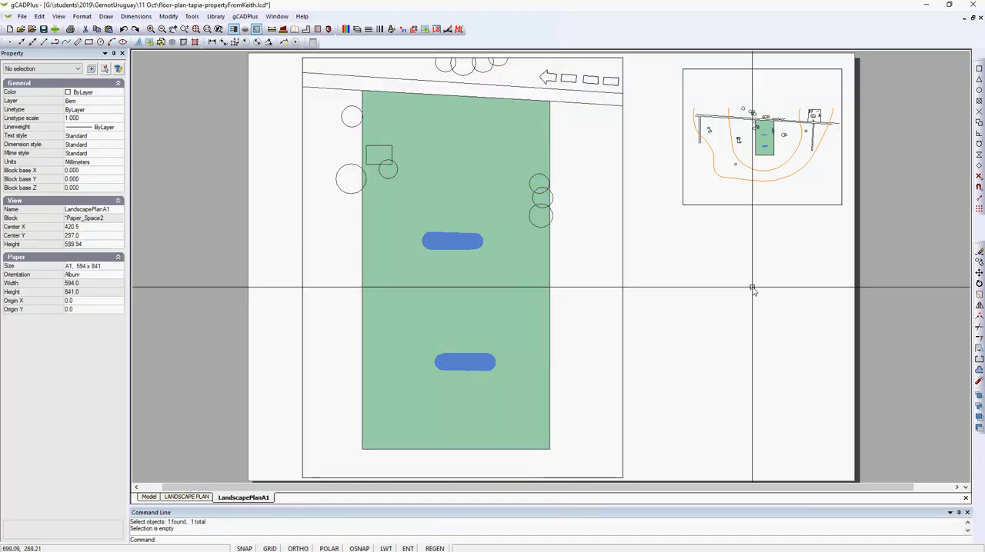
left_click(808, 205)
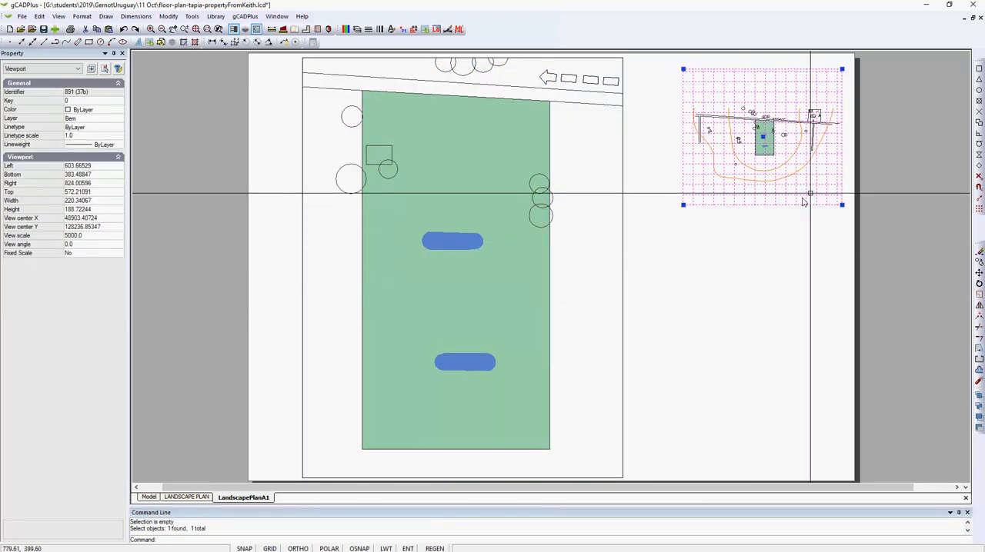
scroll(802, 202, "up", 5)
key("Escape")
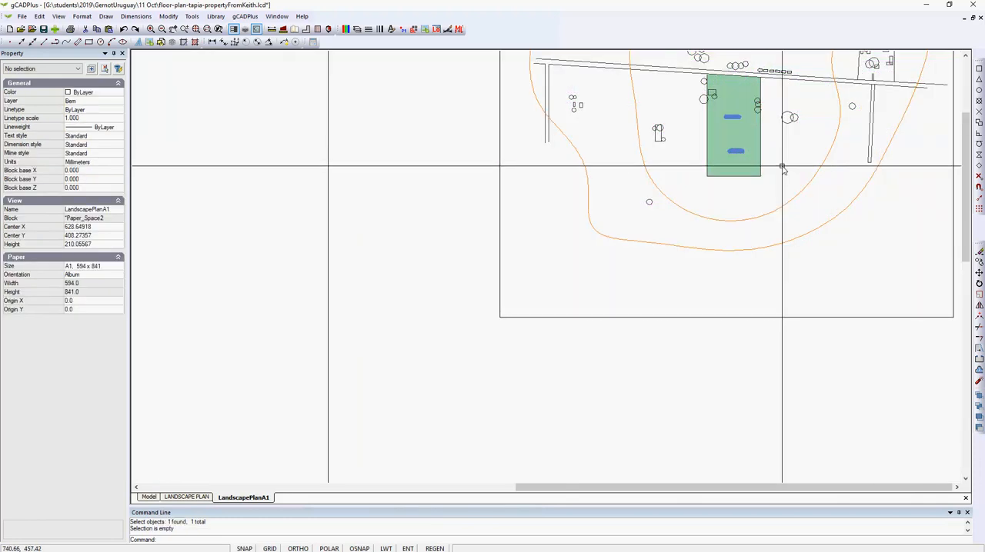
scroll(762, 193, "down", 4)
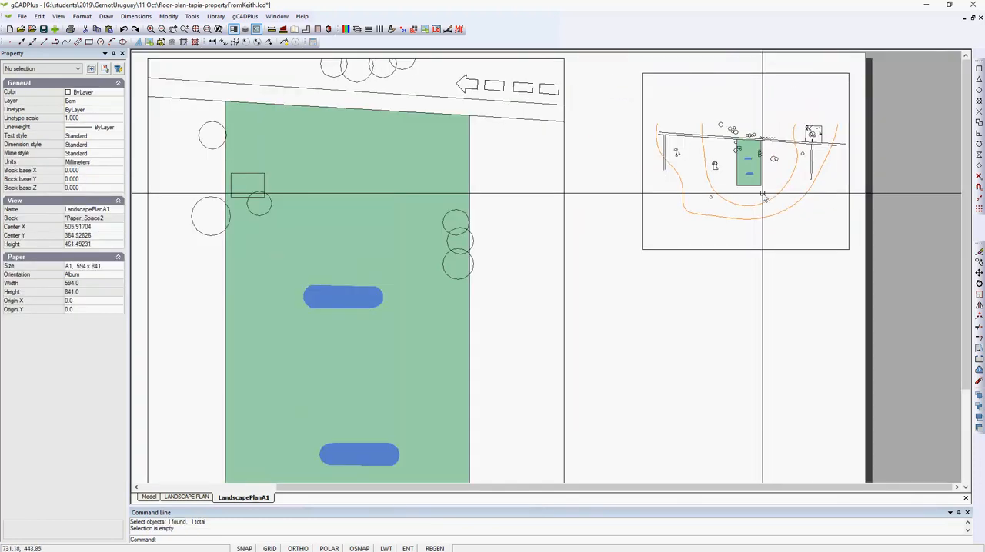
scroll(629, 339, "down", 1)
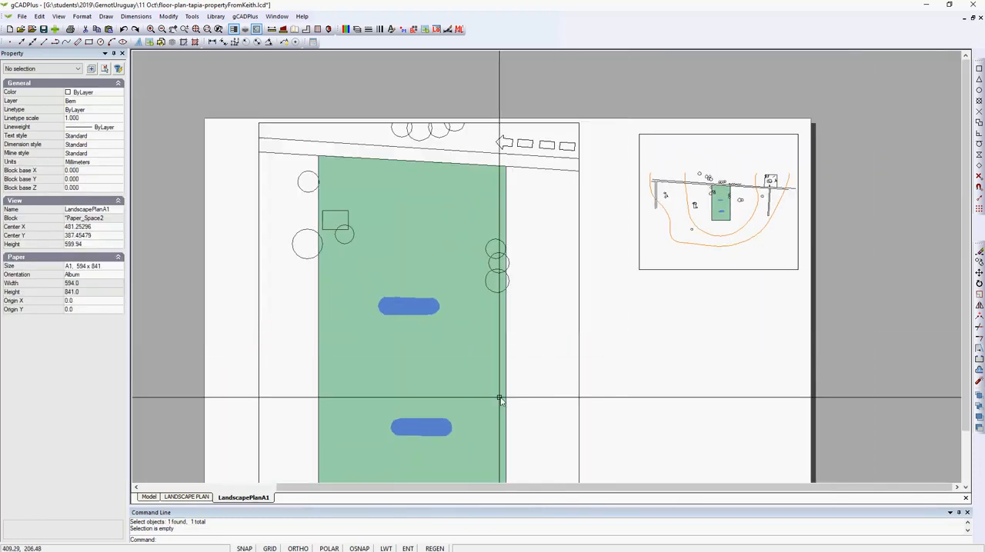
Inspect the Transparency setting of the upper blue shape on the green property in model space
left_click(149, 498)
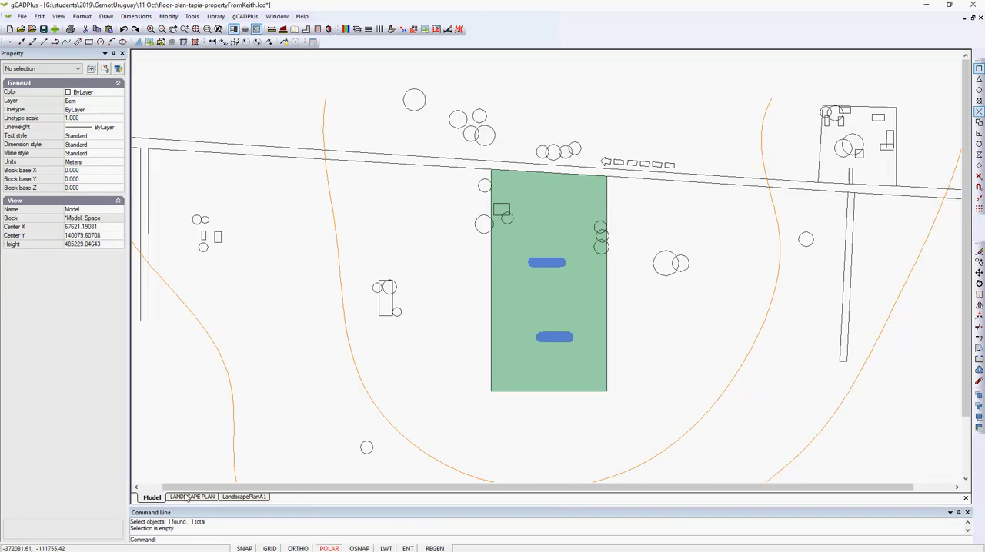
left_click(543, 265)
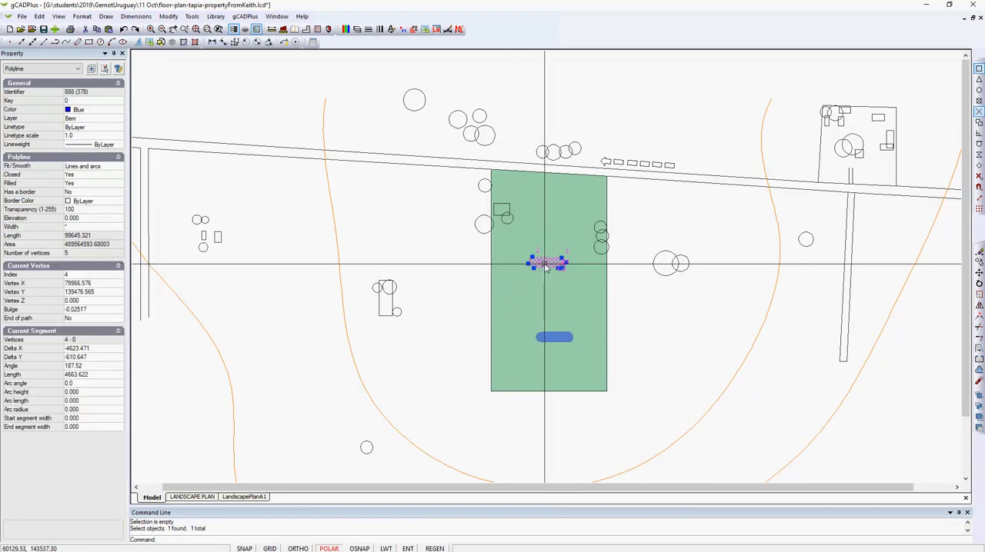
scroll(547, 267, "up", 1)
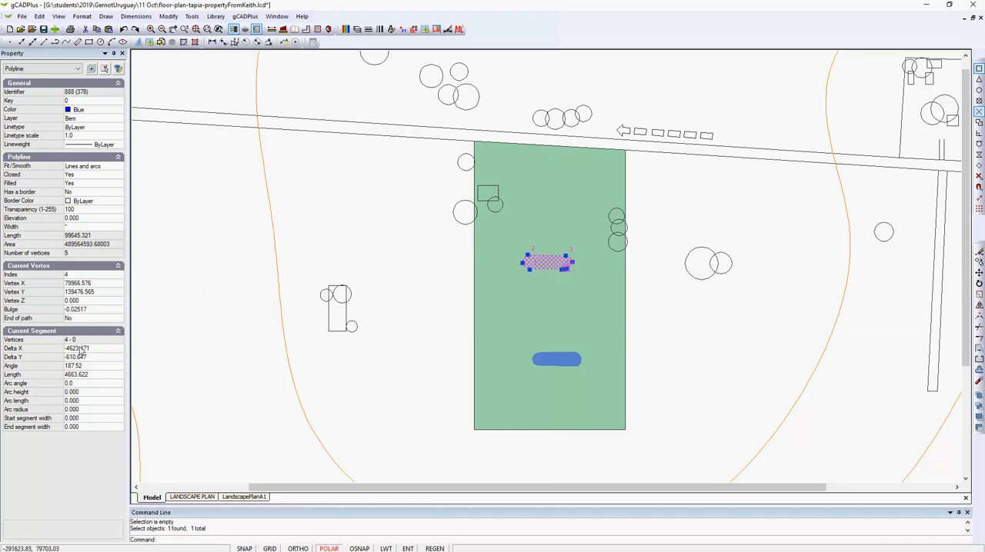
left_click(87, 209)
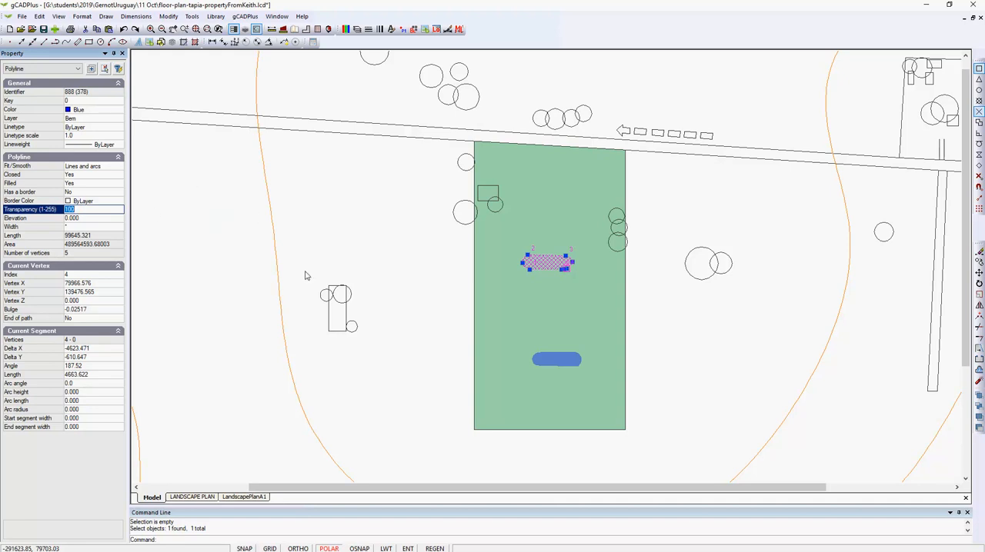
key("Escape")
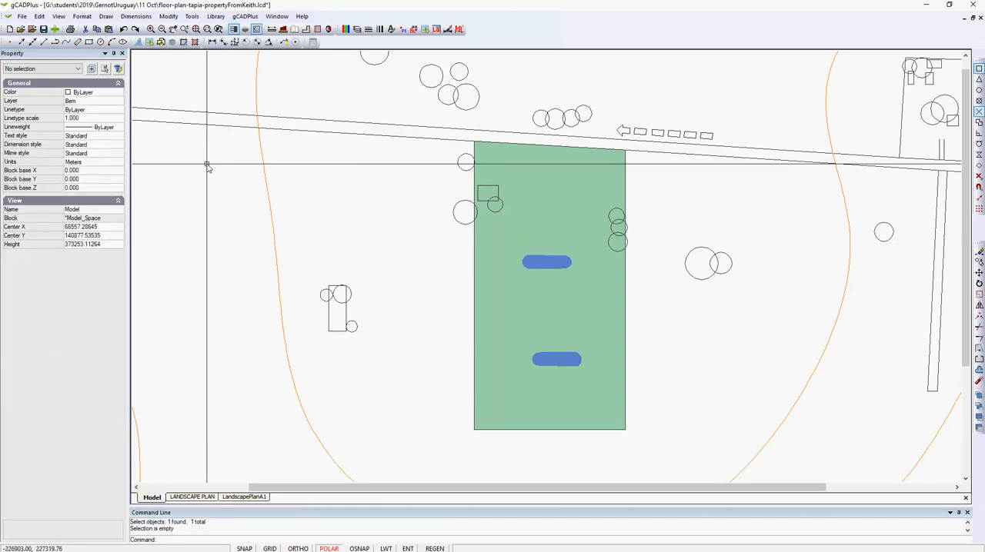
Set the upper blue shape's Color to true color 115,205,232 and its Transparency to 255
left_click(557, 265)
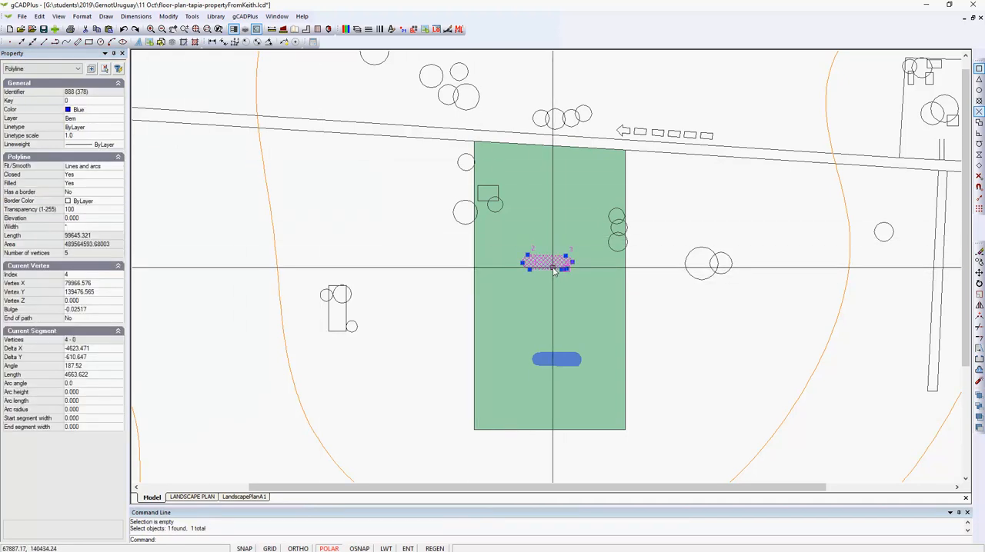
left_click(117, 113)
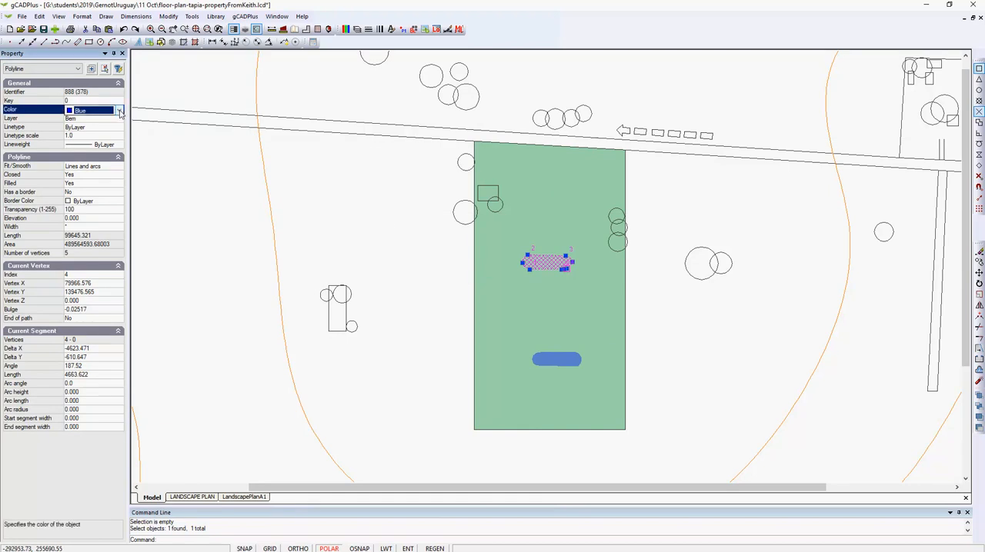
left_click(119, 112)
left_click(90, 260)
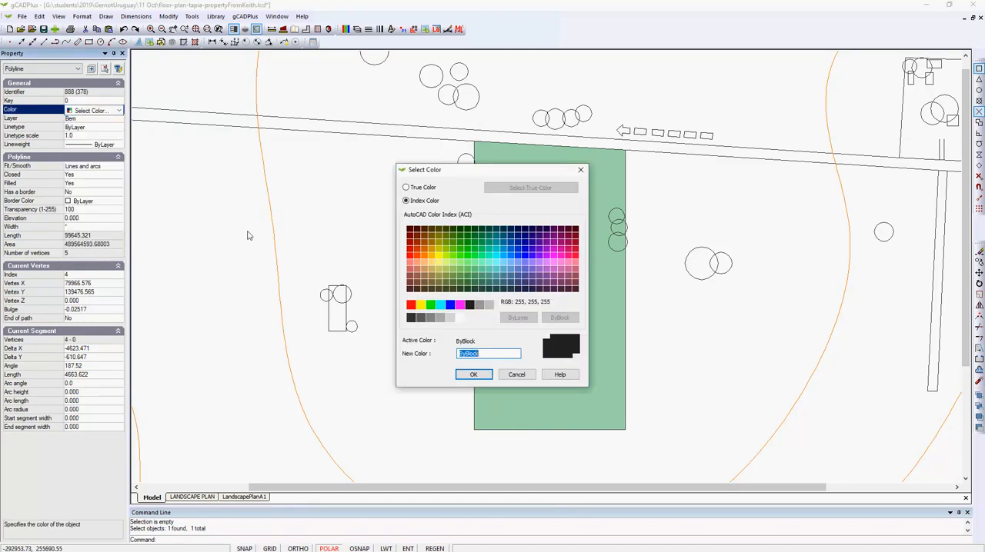
left_click(406, 188)
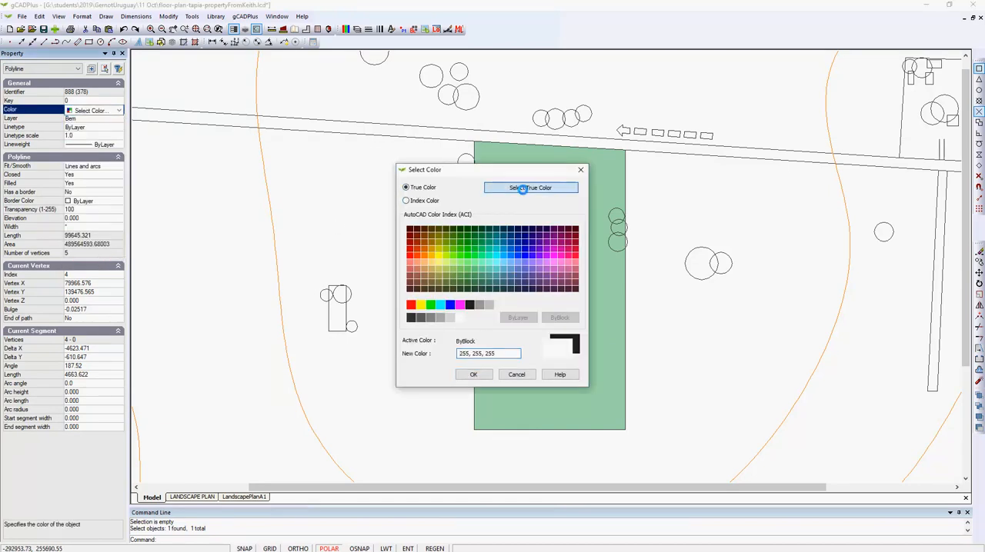
left_click(530, 188)
left_click(554, 254)
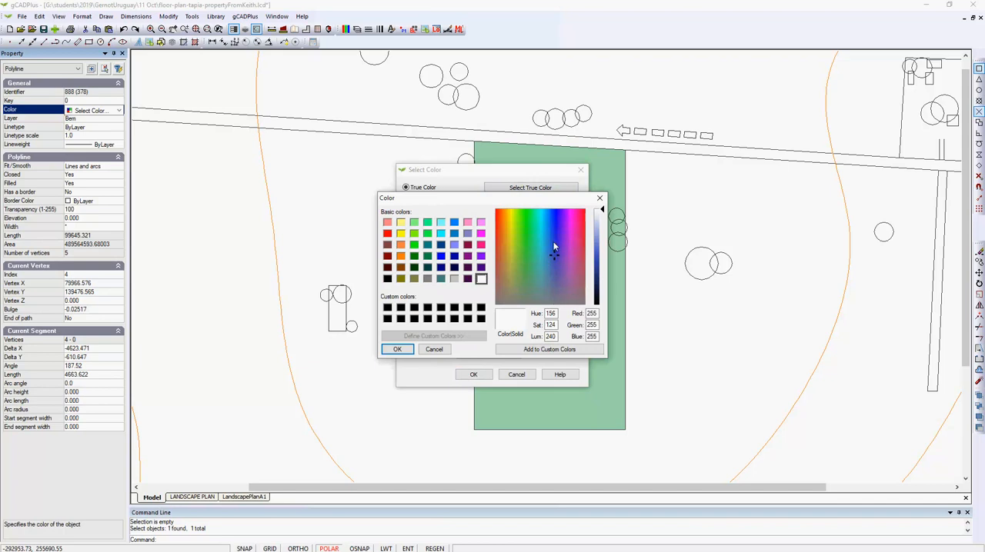
left_click(543, 238)
left_click_drag(598, 255, 600, 246)
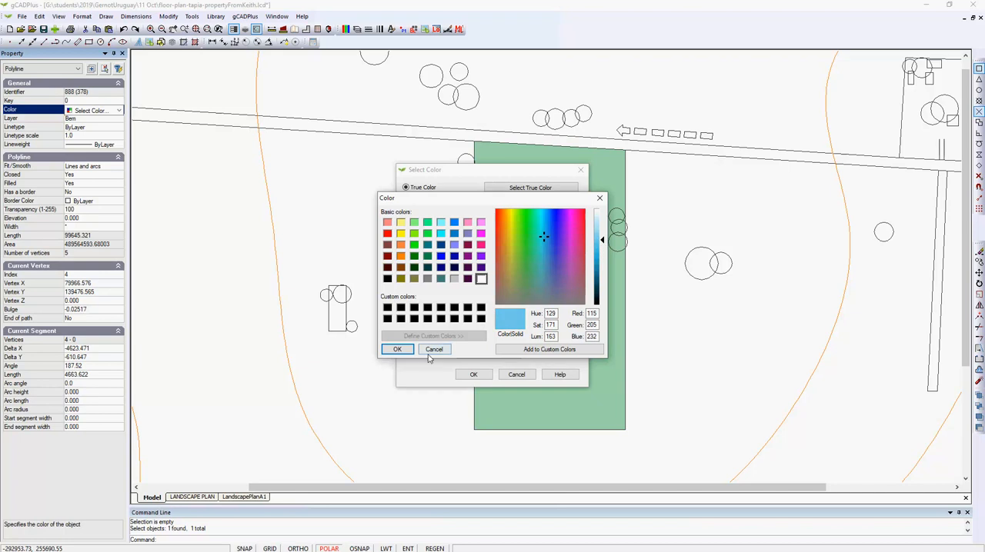
left_click(397, 349)
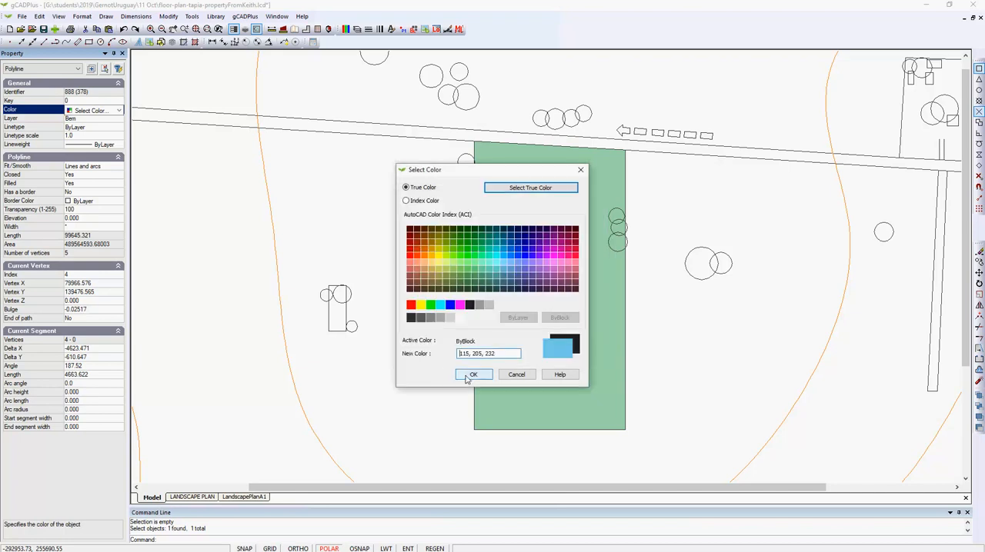
left_click(467, 376)
left_click(79, 210)
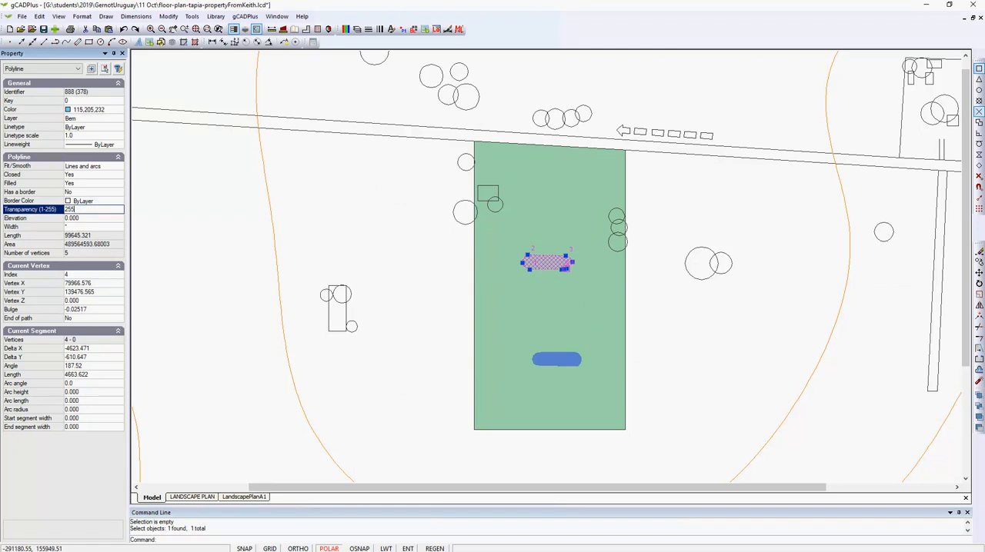
left_click(189, 238)
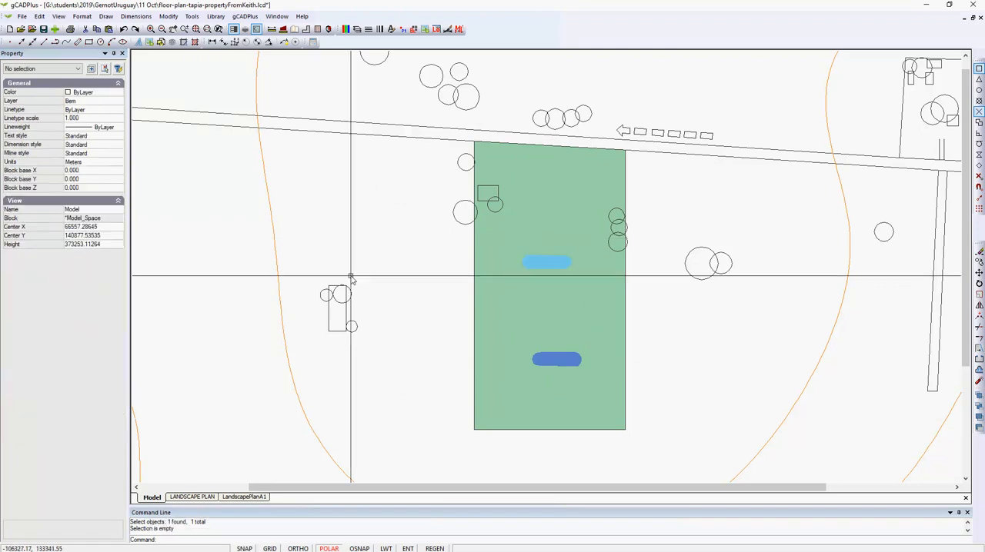
Set Has a border to Yes on the light blue shape and its Border Color to 254
left_click(545, 262)
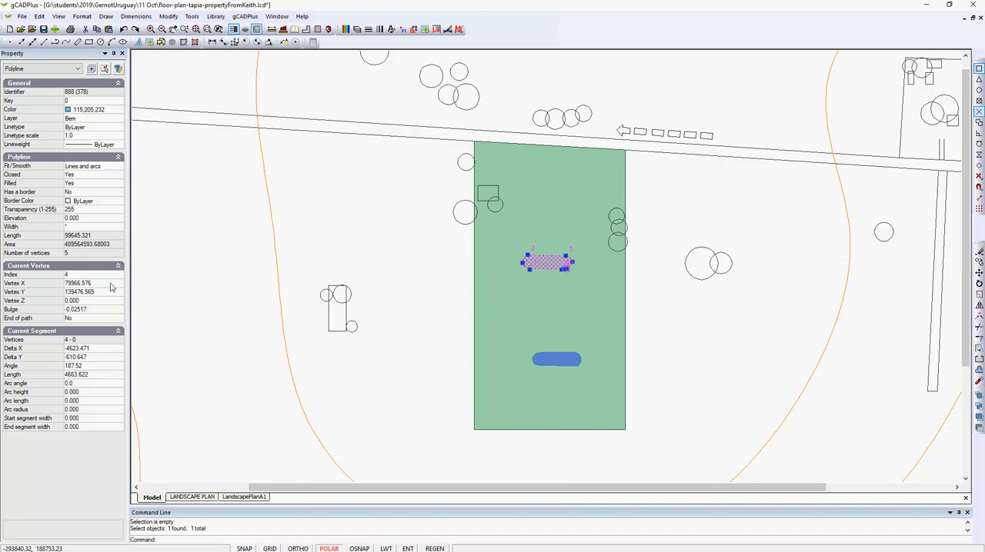
double_click(109, 192)
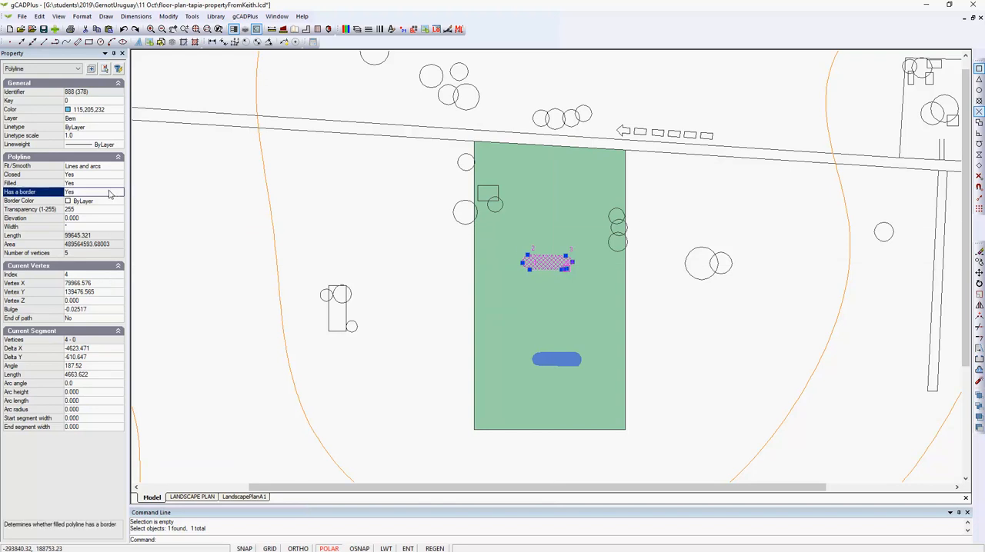
left_click(120, 201)
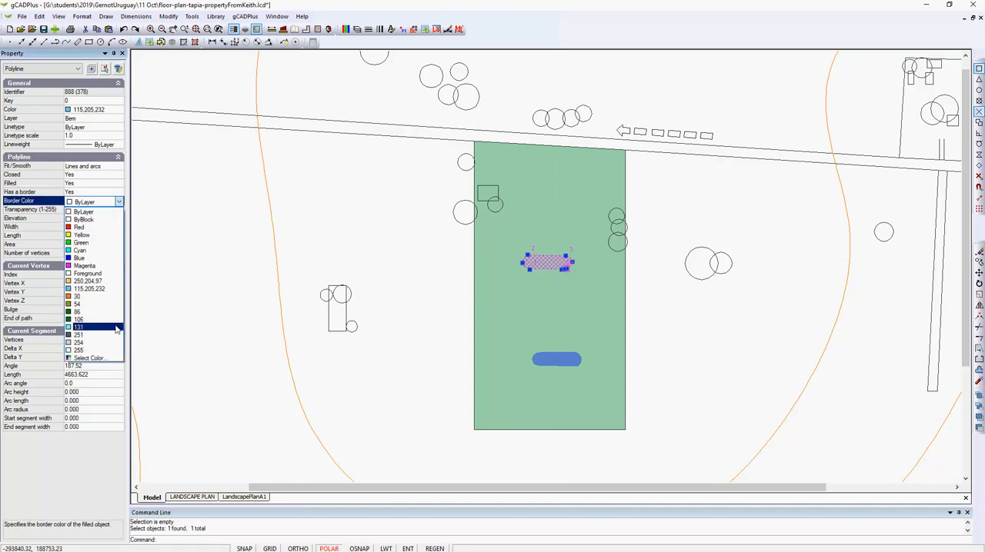
left_click(91, 342)
key("Escape")
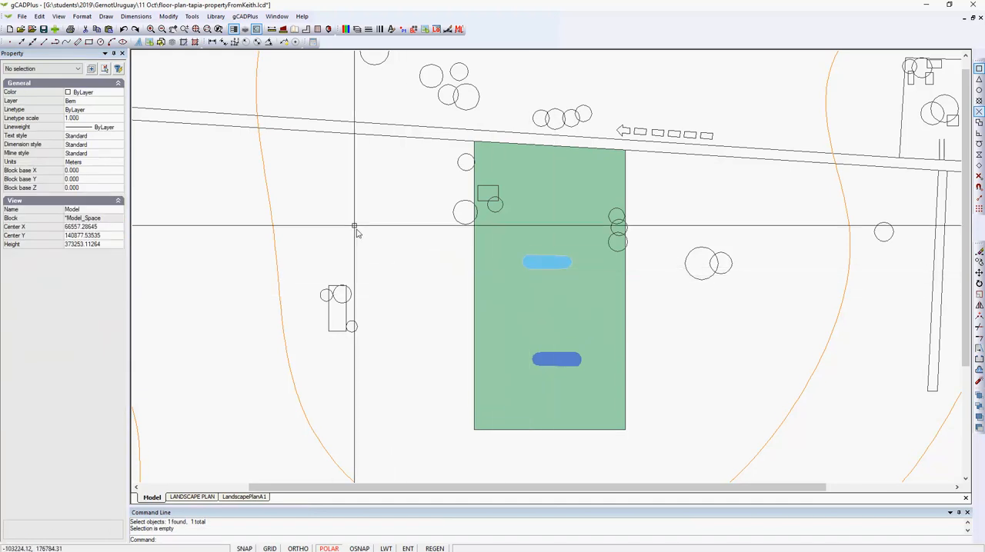
Apply the upper light blue shape's properties to the lower dark blue shape with Match Properties
left_click(166, 17)
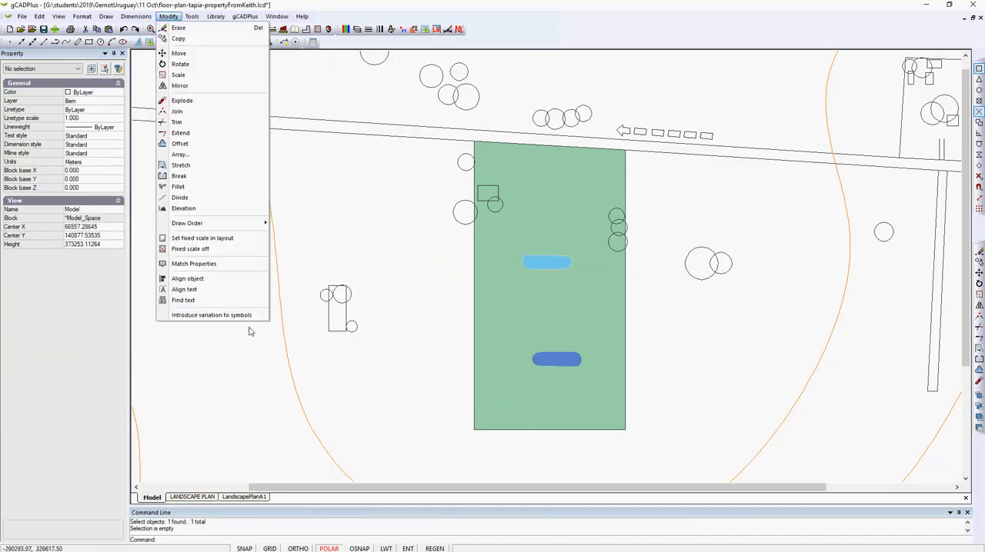
left_click(194, 264)
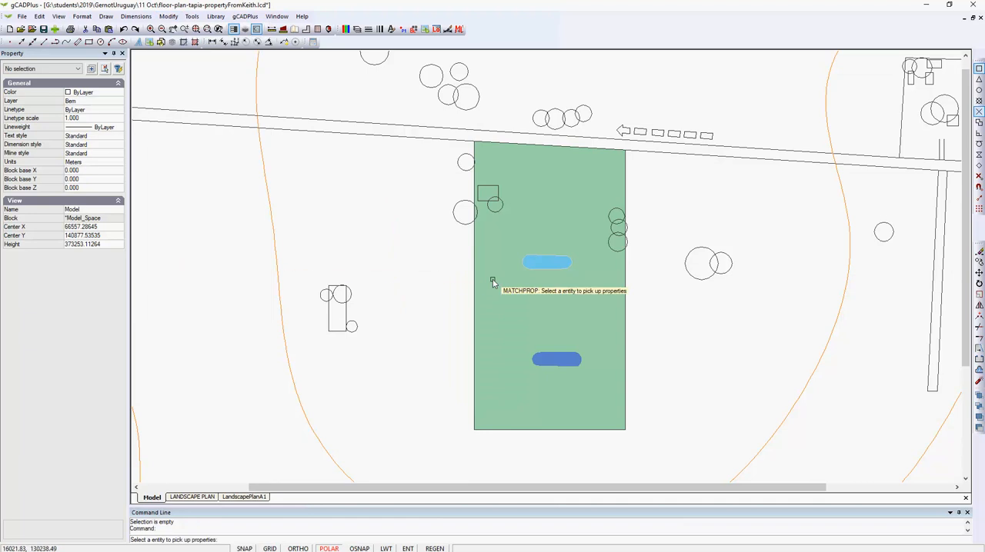
left_click(529, 263)
left_click(546, 359)
key("Return")
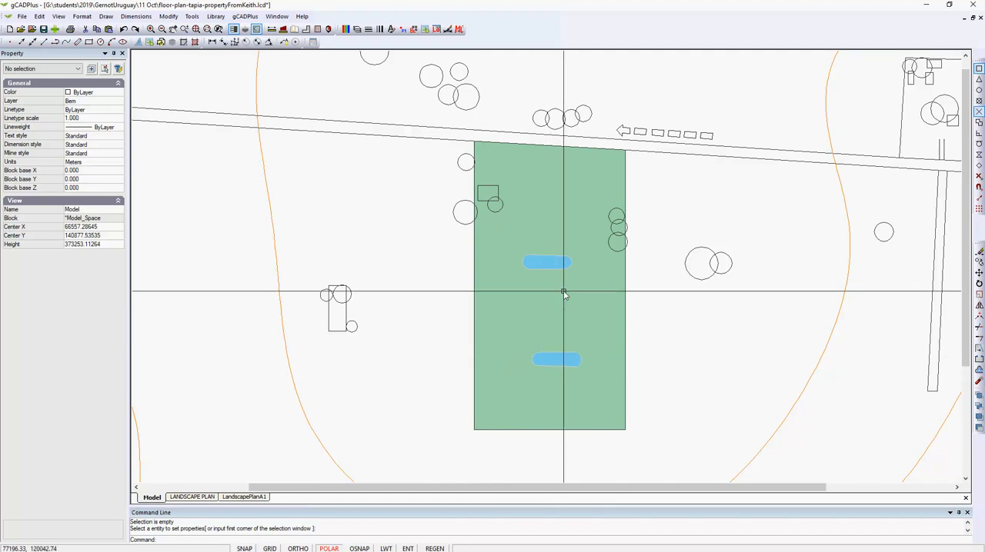
Set the Color of both the main plan and overview viewports on the LandscapePlanA1 layout to 254
left_click(259, 498)
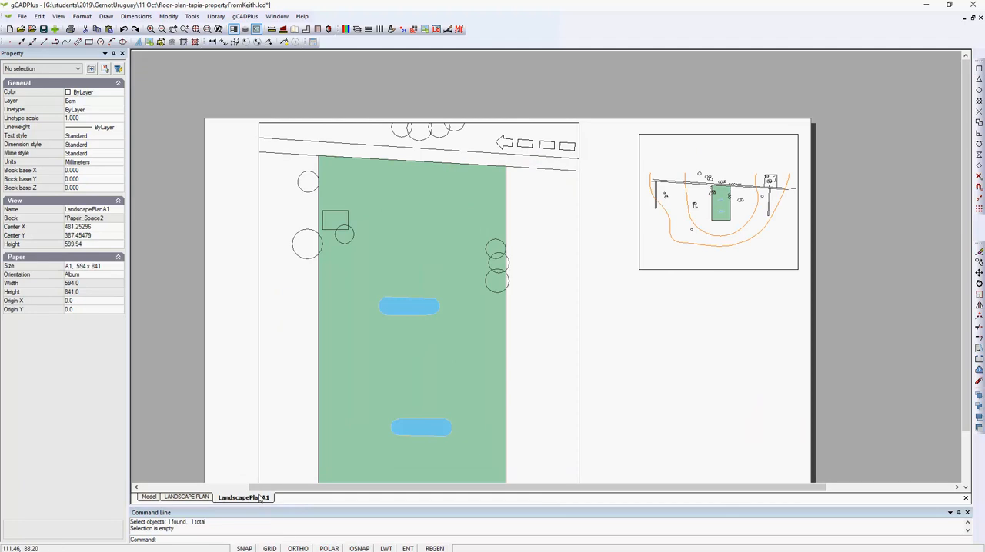
scroll(298, 400, "down", 2)
right_click(660, 287)
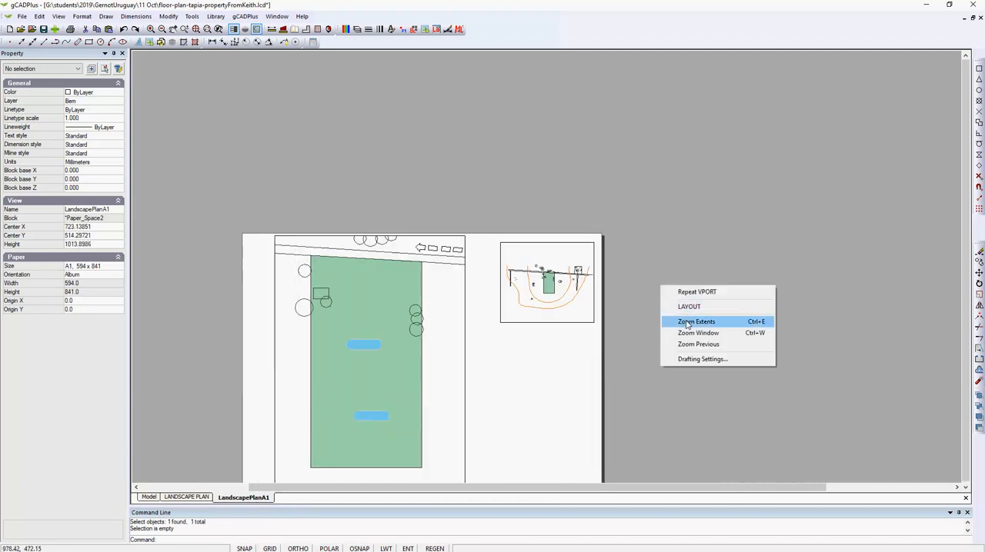
left_click(687, 323)
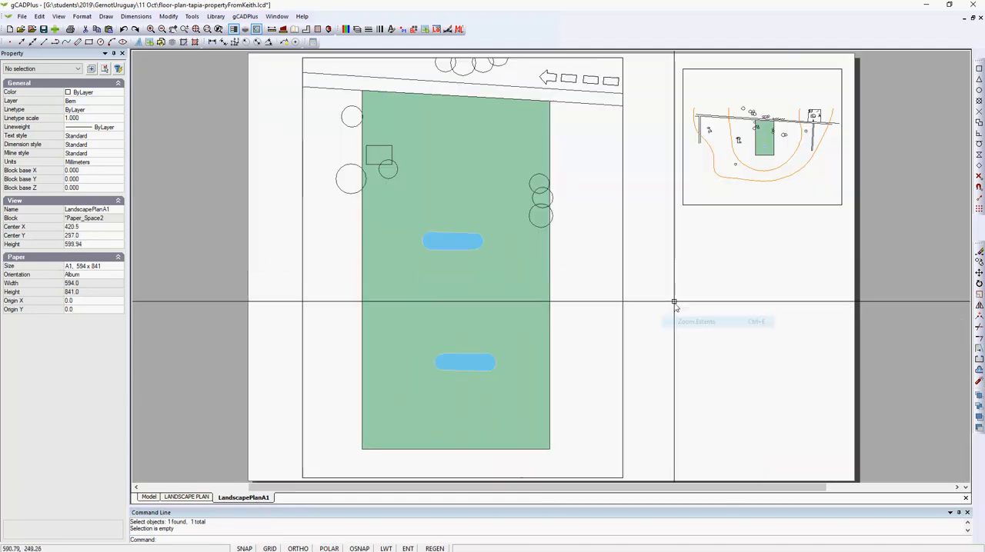
left_click(624, 297)
left_click(626, 265)
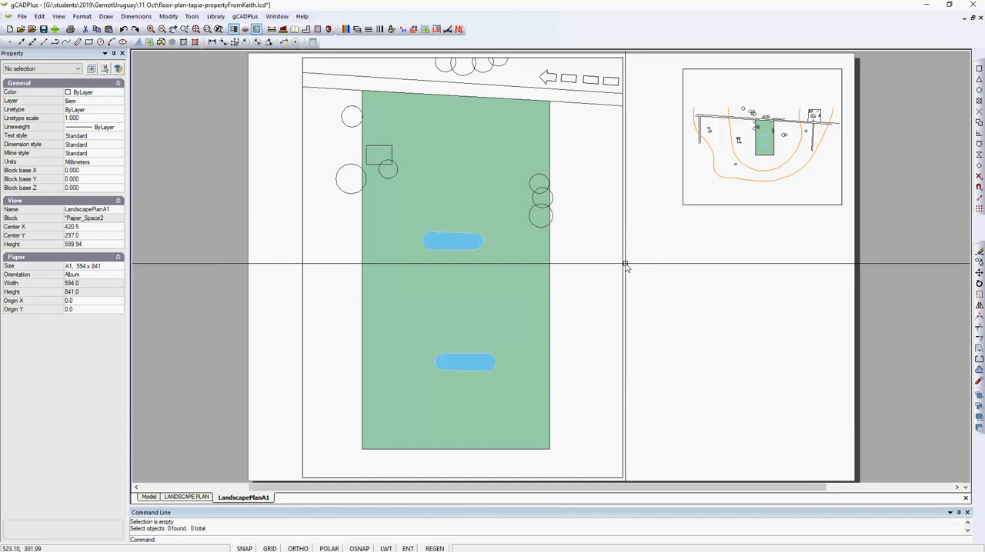
left_click(624, 266)
left_click(693, 206)
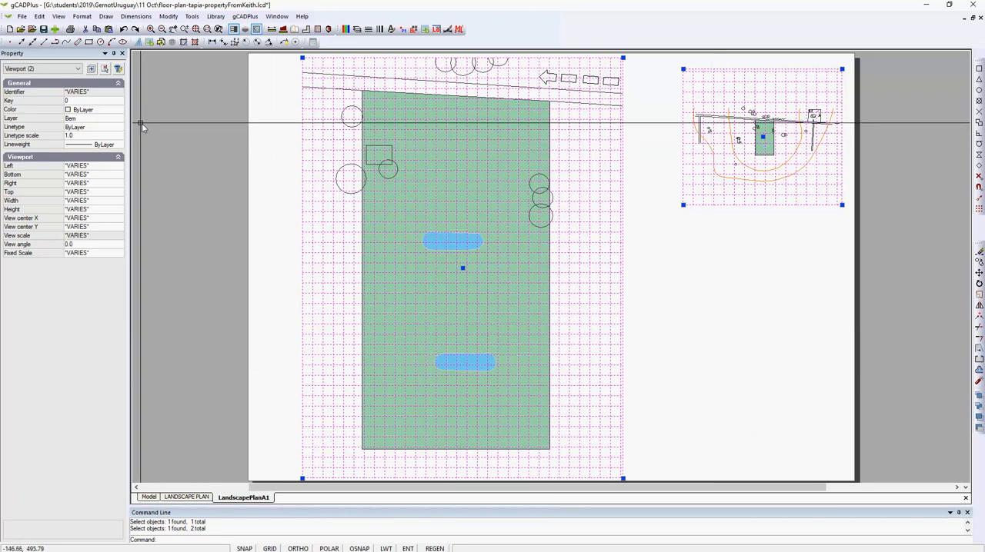
left_click(121, 111)
left_click(121, 112)
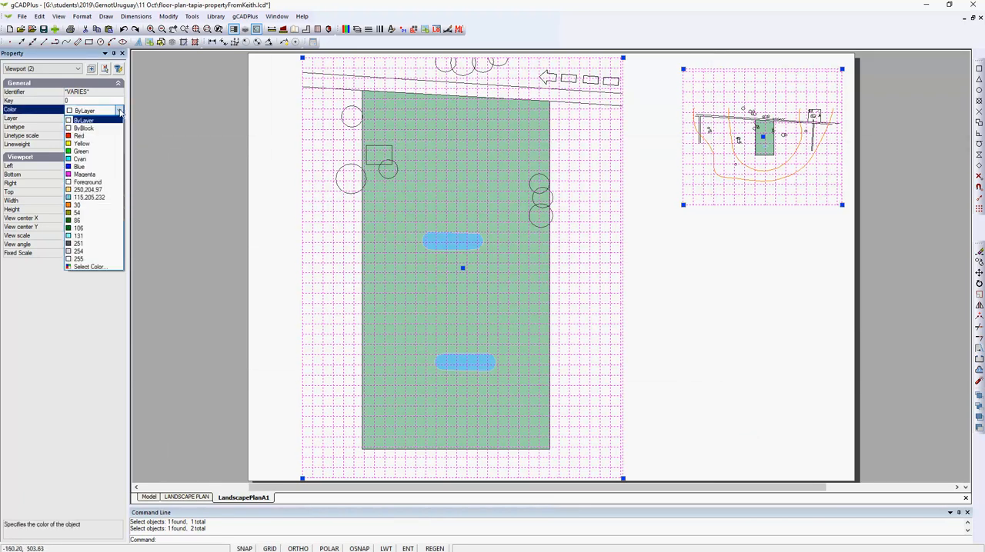
left_click(92, 252)
key("Escape")
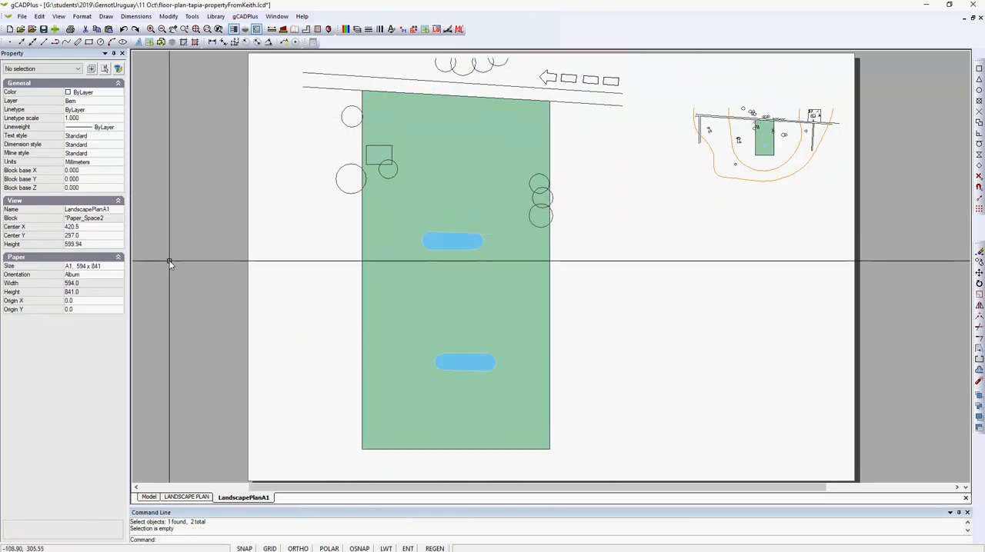
Draw a two-point rectangle just inside the page edges of the A1 layout as a border
scroll(171, 264, "down", 1)
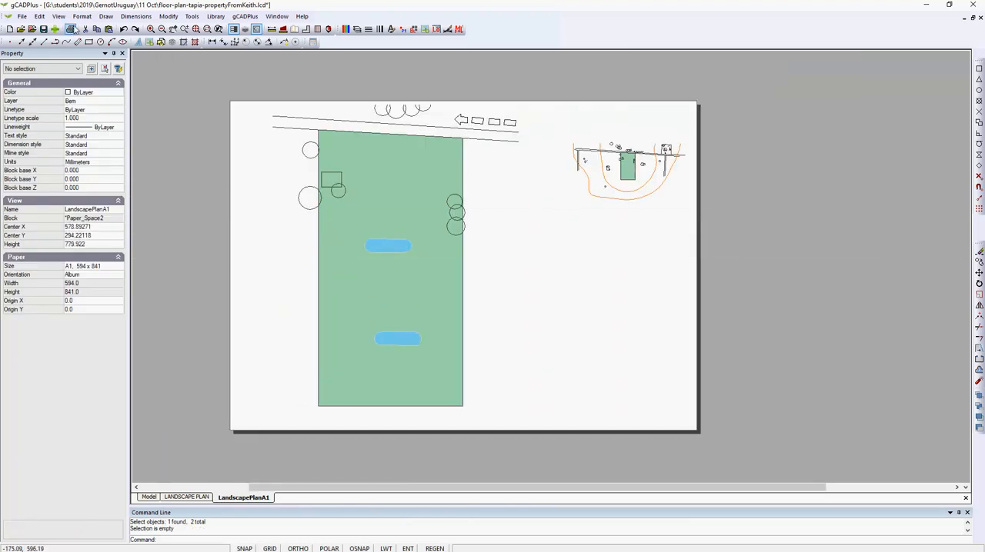
left_click(105, 16)
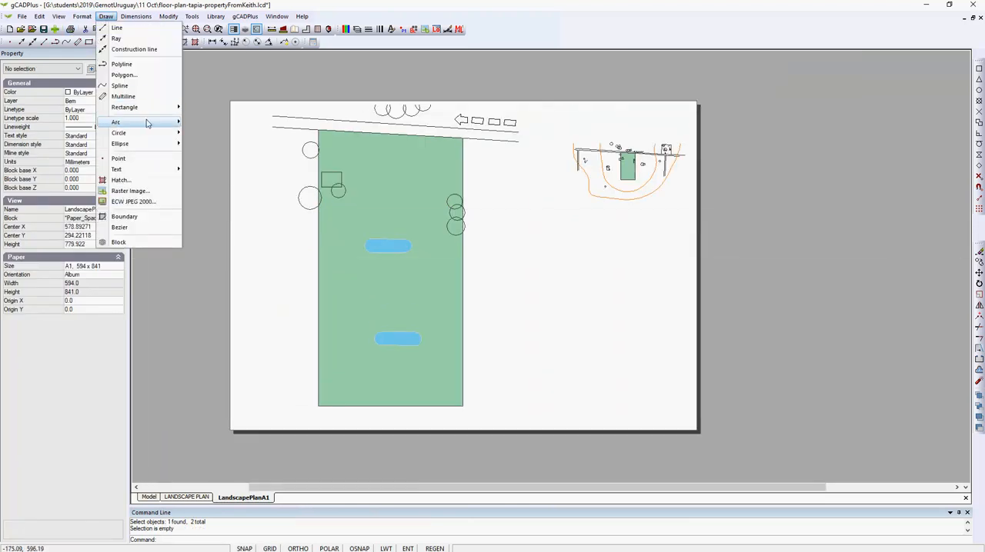
mouse_move(173, 107)
left_click(206, 108)
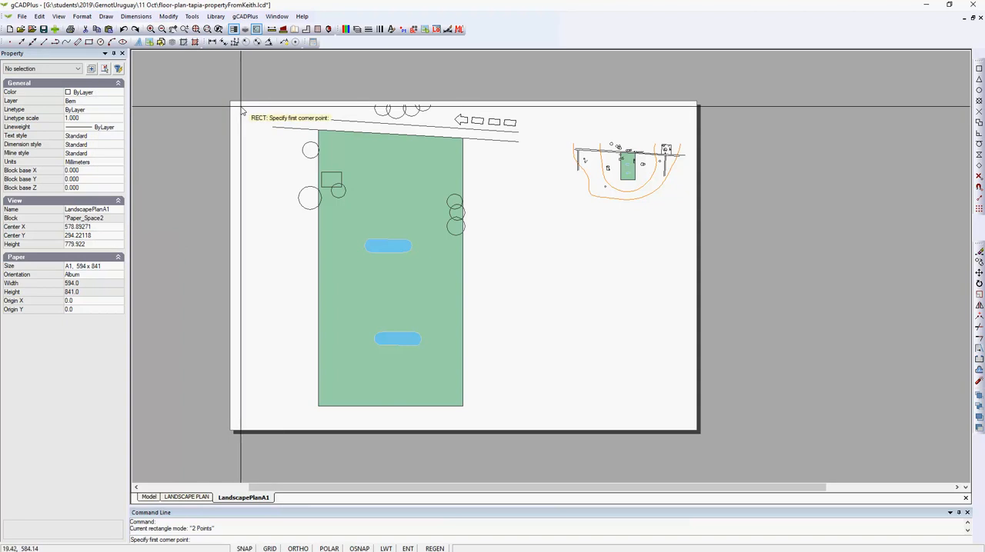
left_click(237, 105)
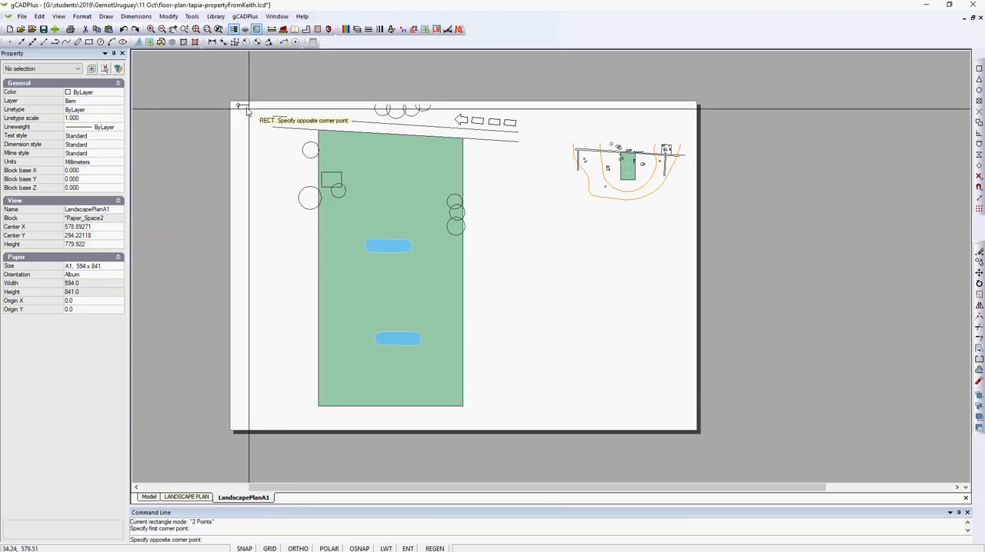
left_click(692, 428)
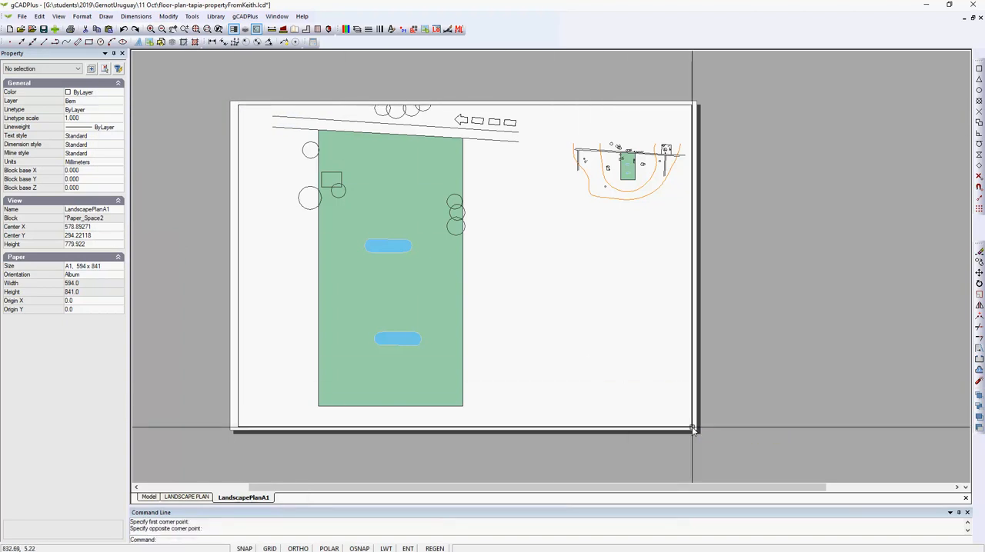
Copy the whole title block from the LANDSCAPE PLAN layout to the clipboard
left_click(201, 497)
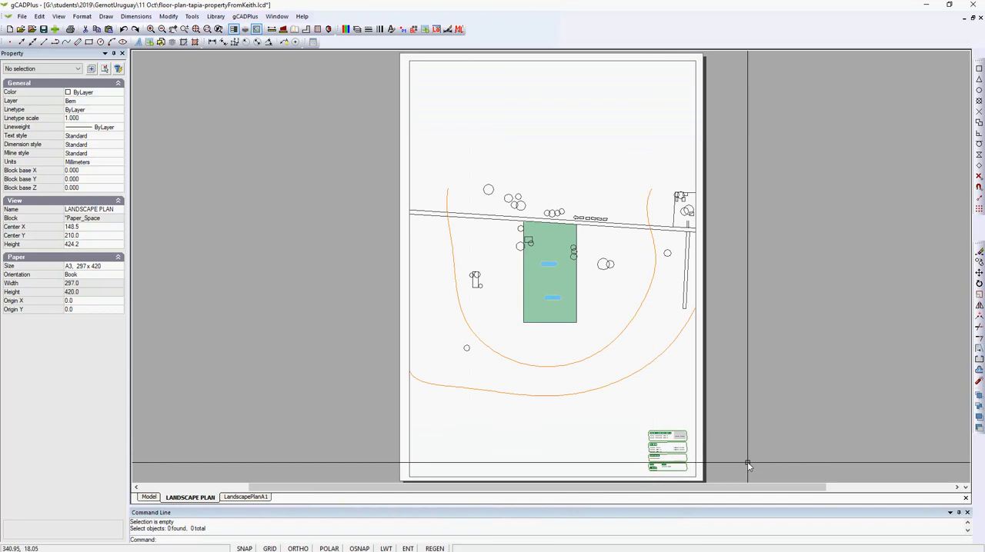
left_click_drag(633, 416, 702, 480)
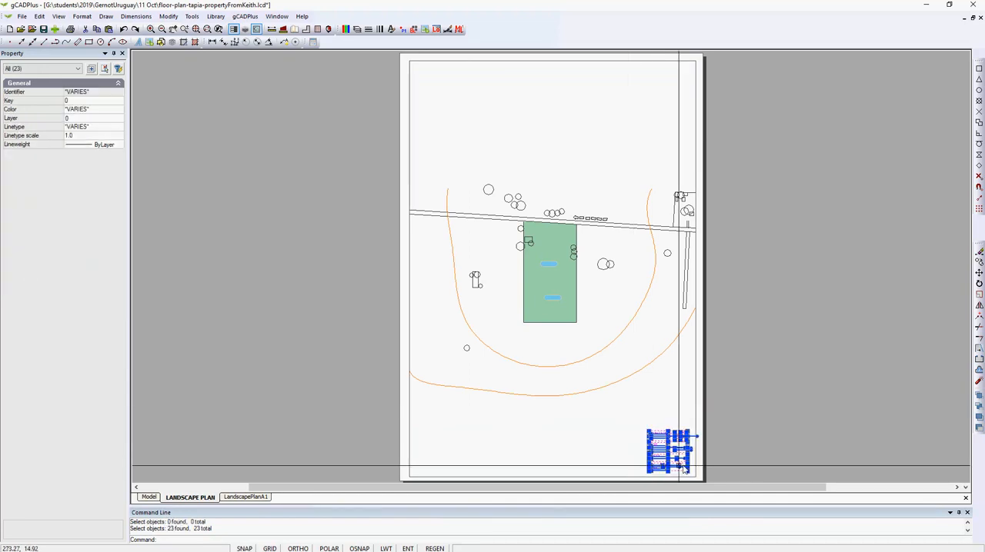
right_click(668, 448)
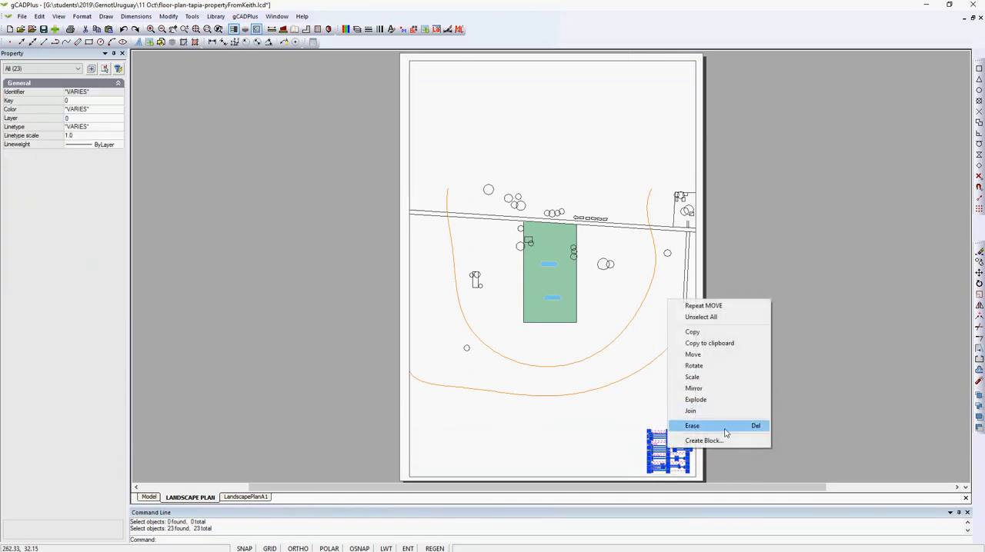
left_click(728, 343)
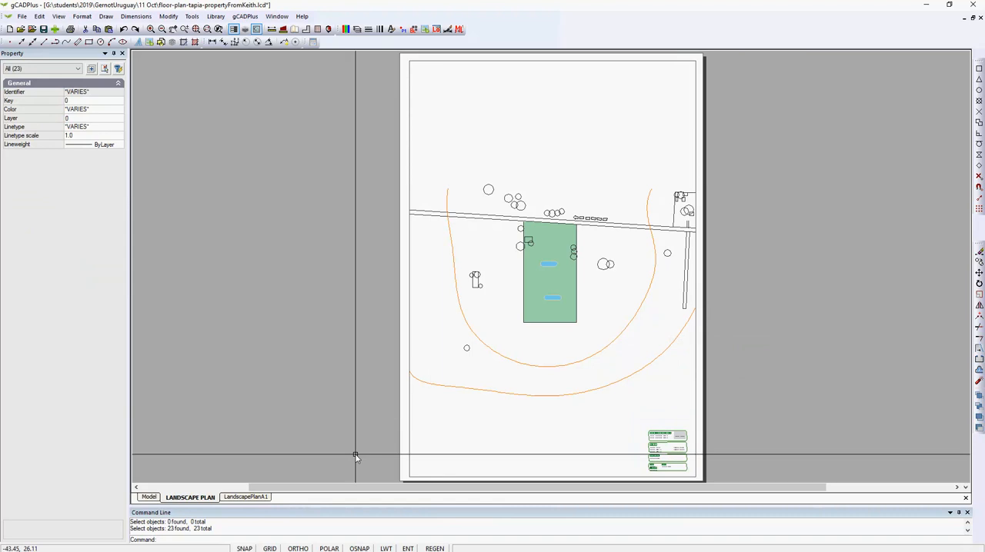
Paste the title block into the lower-right corner of the LandscapePlanA1 page, inside the border rectangle
left_click(248, 497)
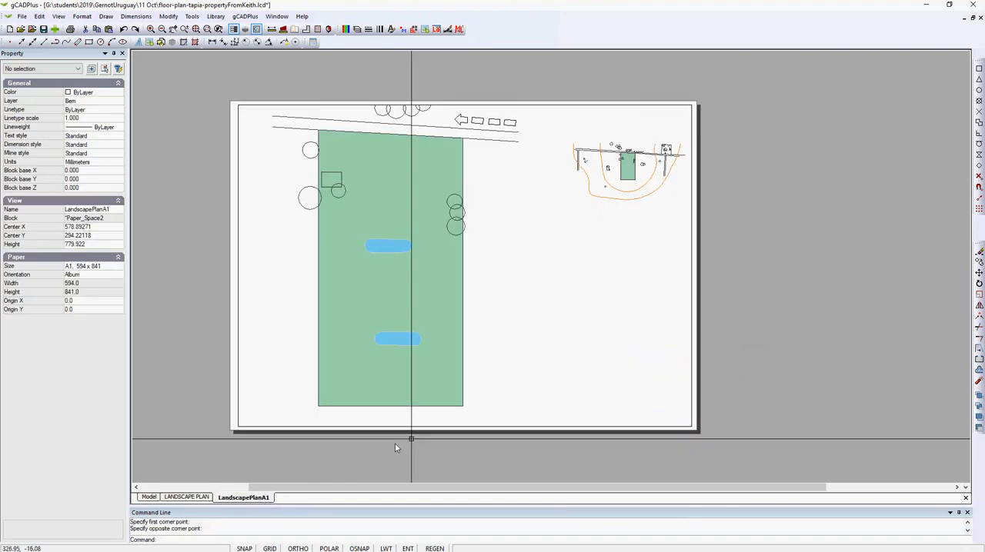
right_click(747, 343)
left_click(785, 390)
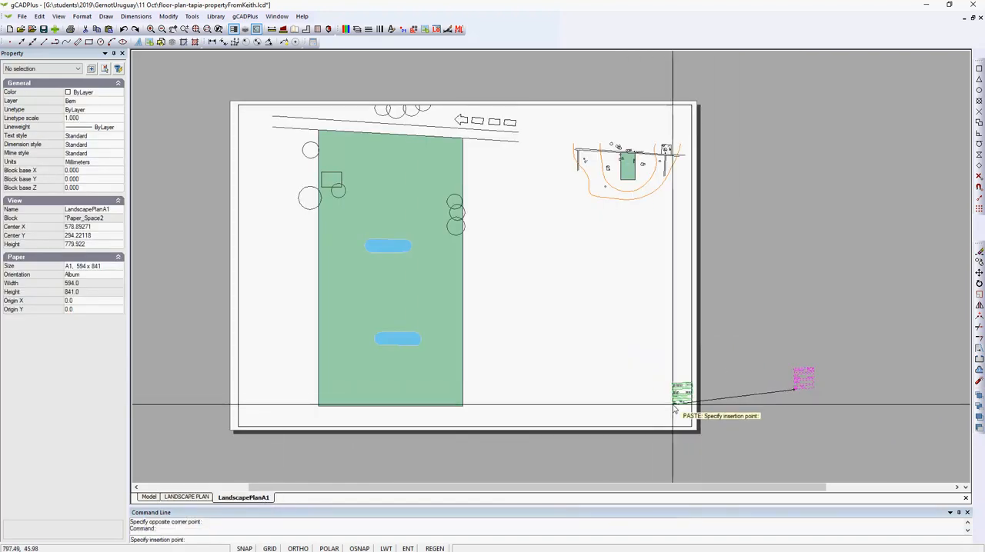
left_click(663, 418)
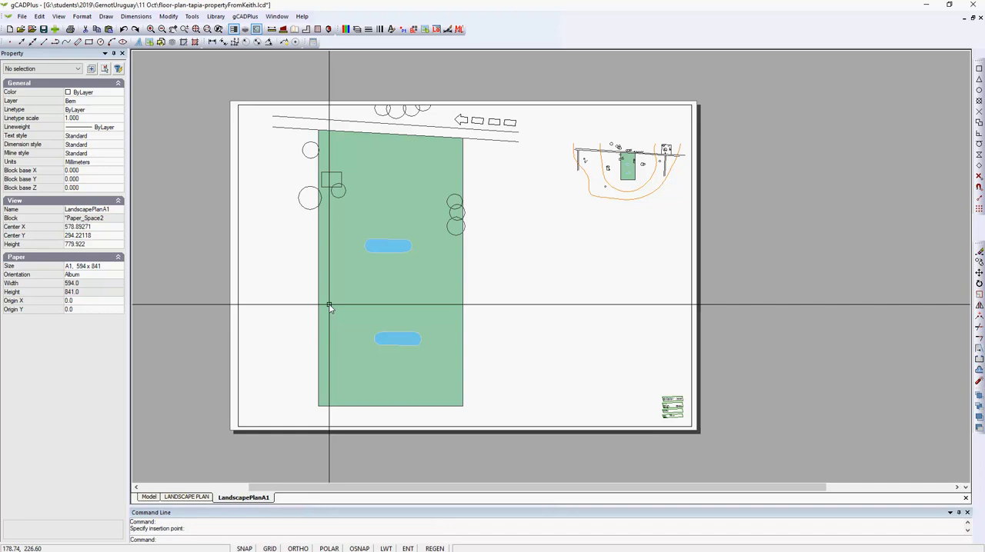
left_click(23, 16)
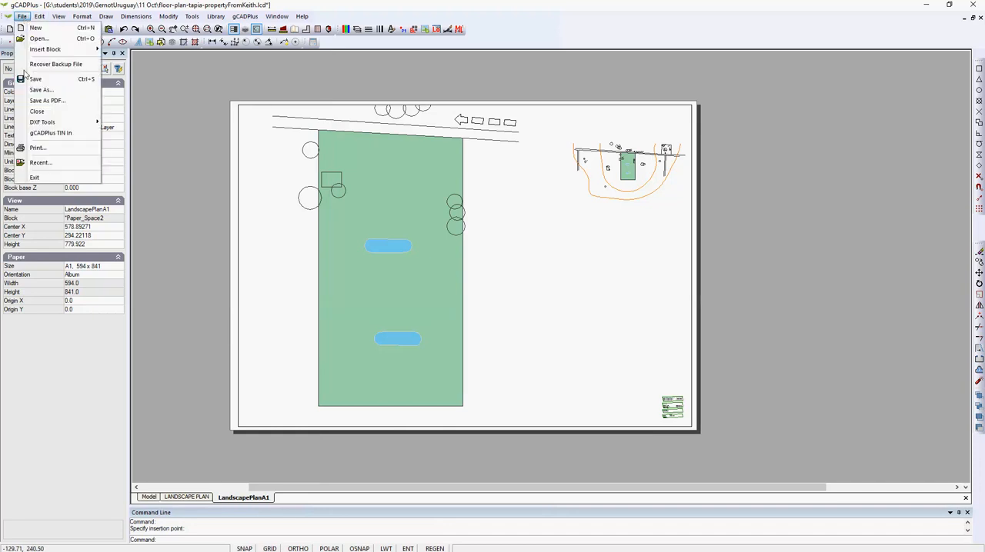
left_click(183, 225)
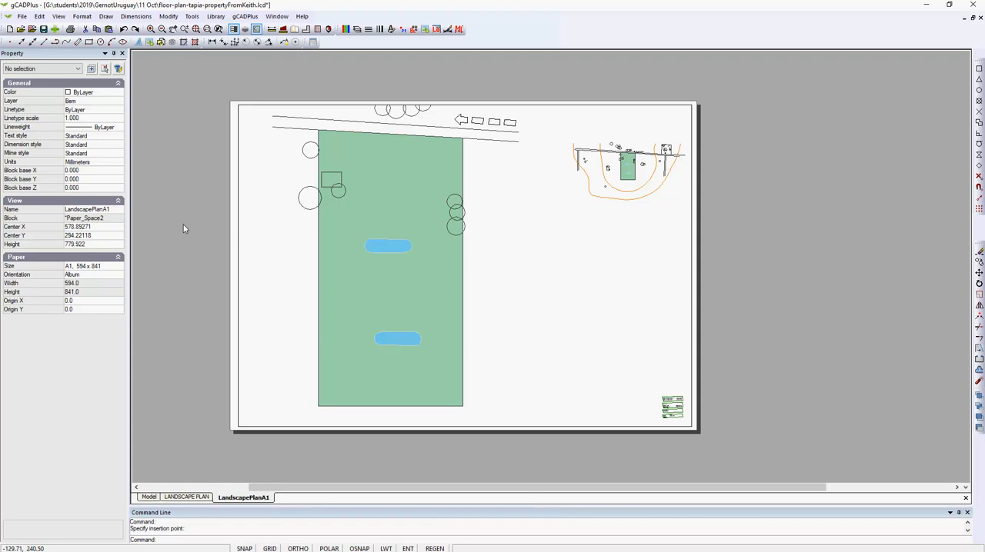
left_click(82, 17)
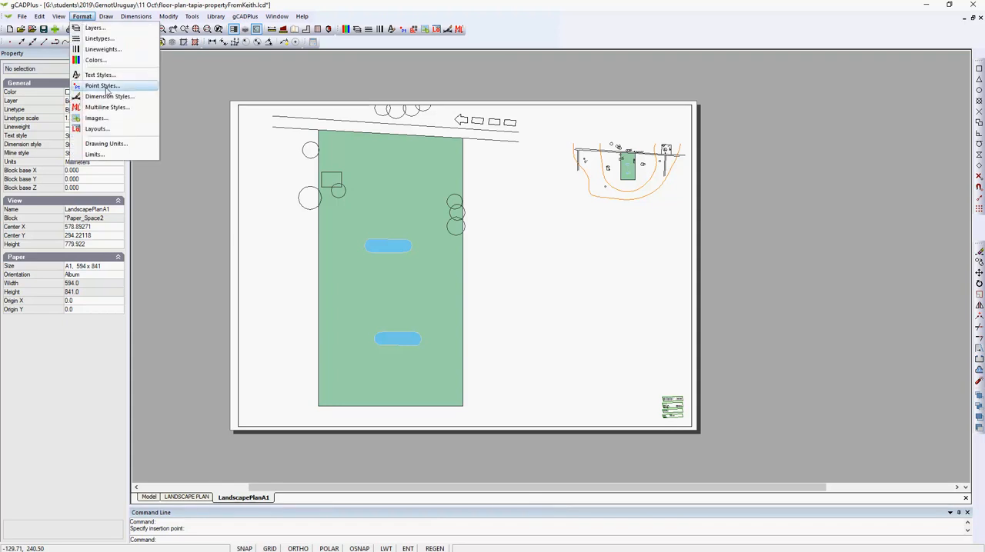
left_click(123, 144)
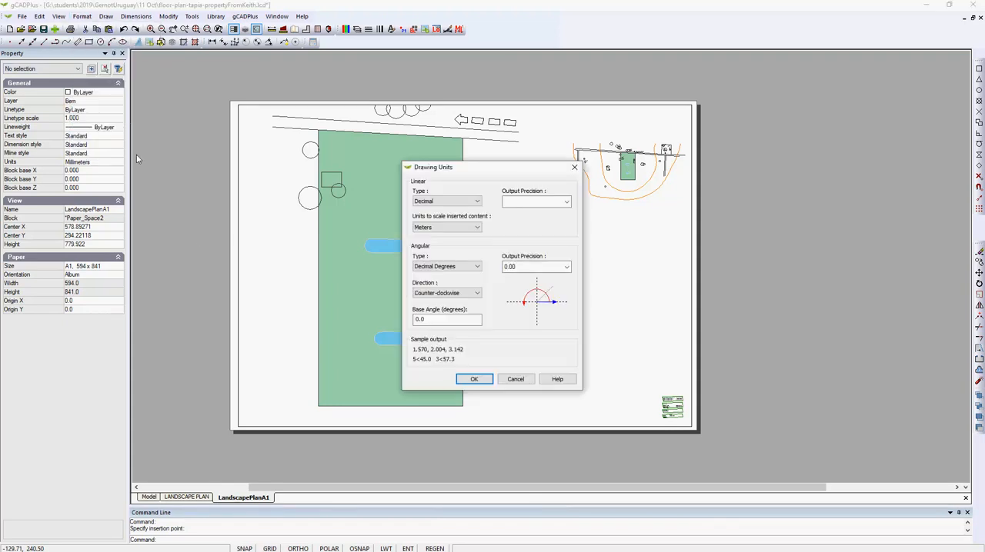
left_click(477, 228)
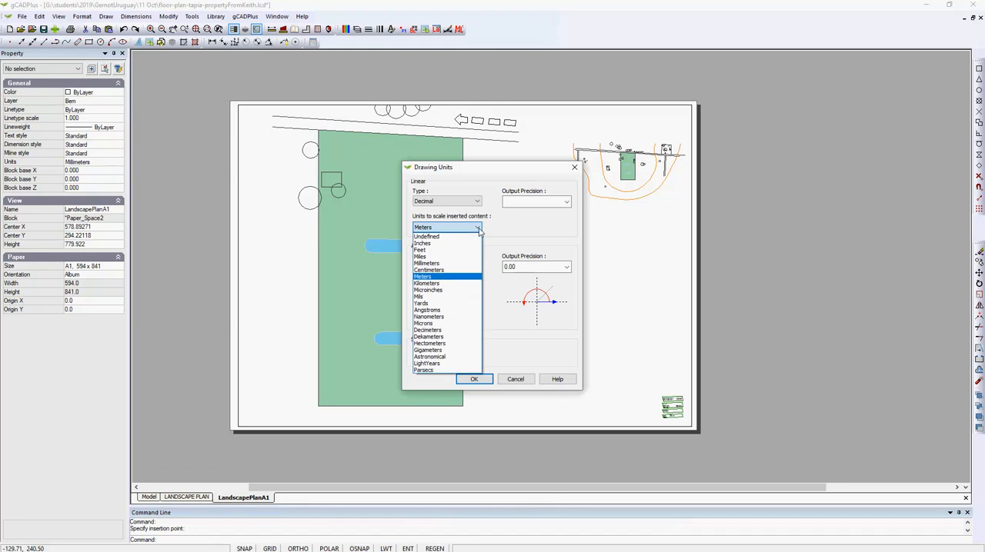
left_click(450, 263)
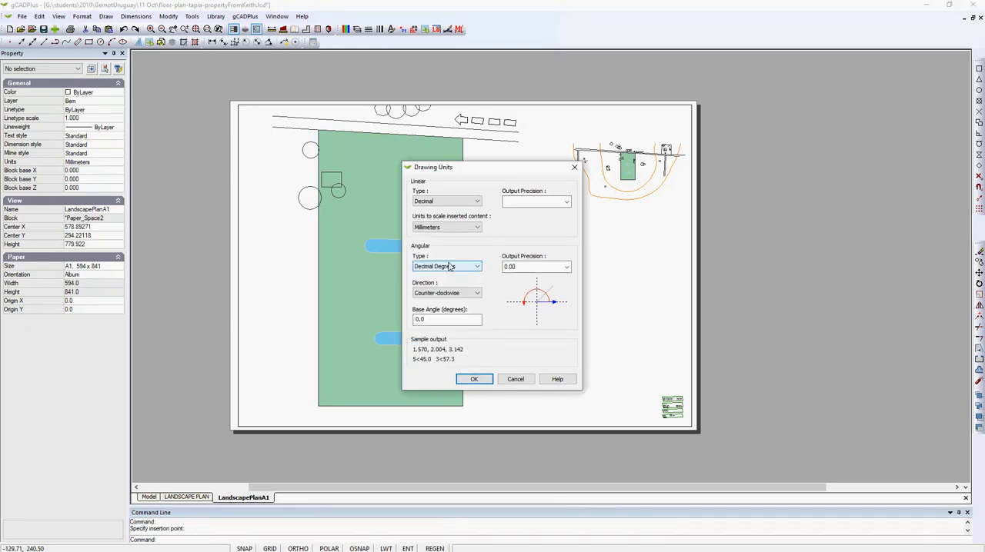
left_click(516, 381)
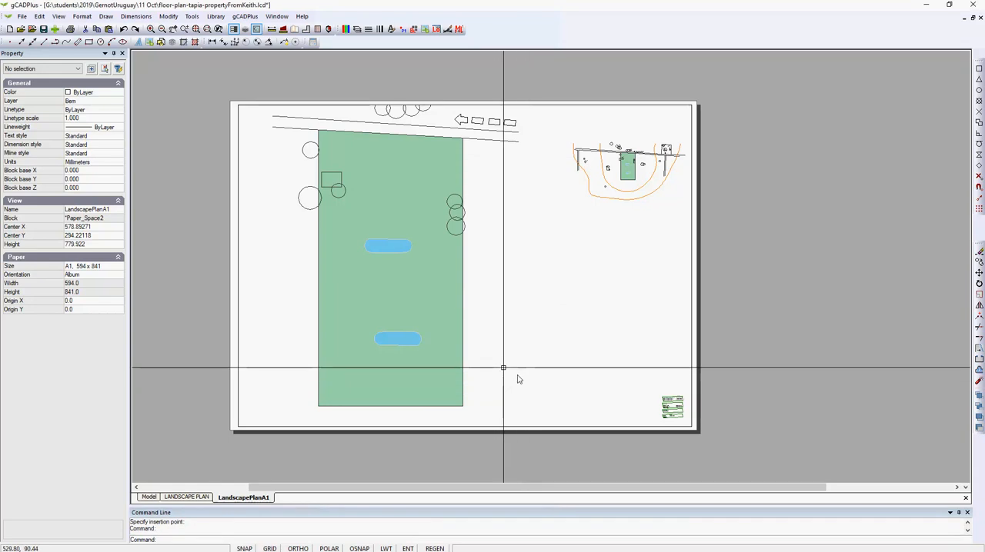
Switch from the LandscapePlanA1 layout to model space
left_click(151, 497)
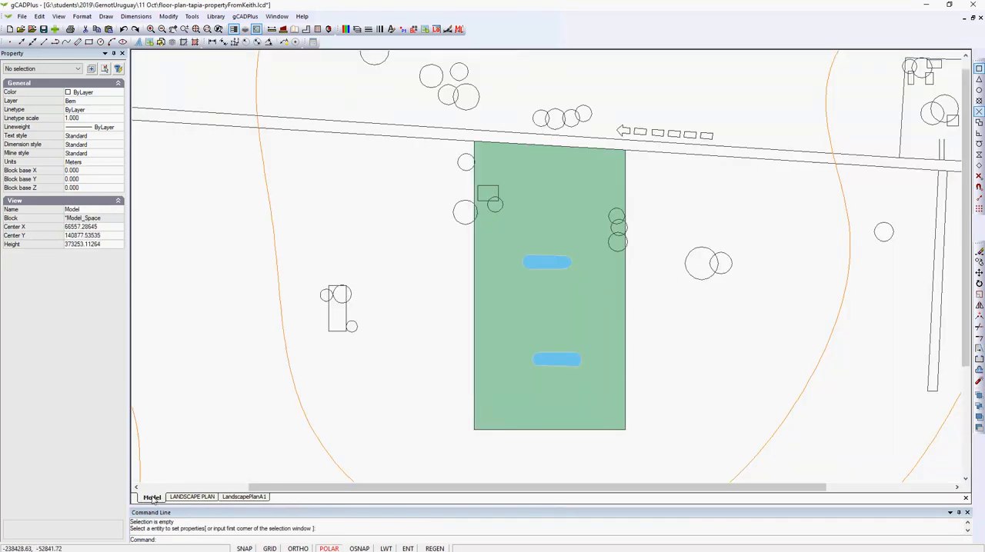